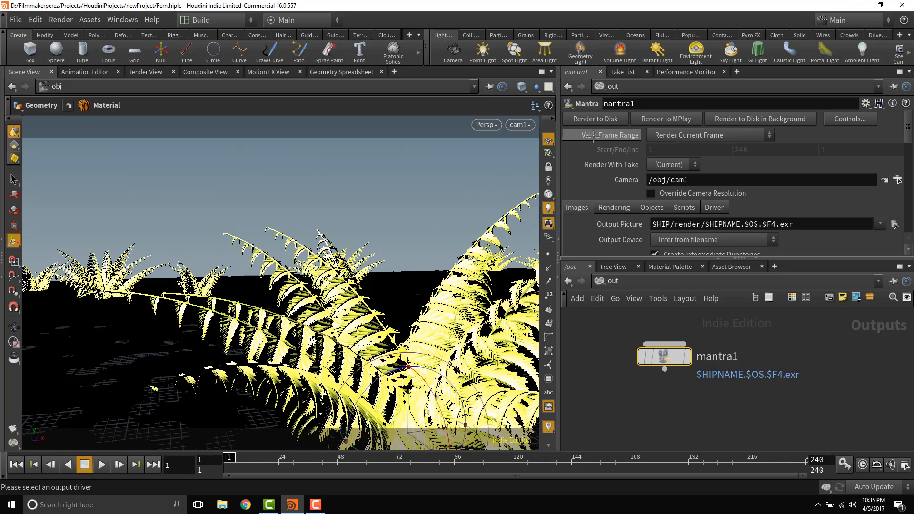
- Look through mantra1's image output settings and its list of extra image planes
scroll(673, 190, "down", 3)
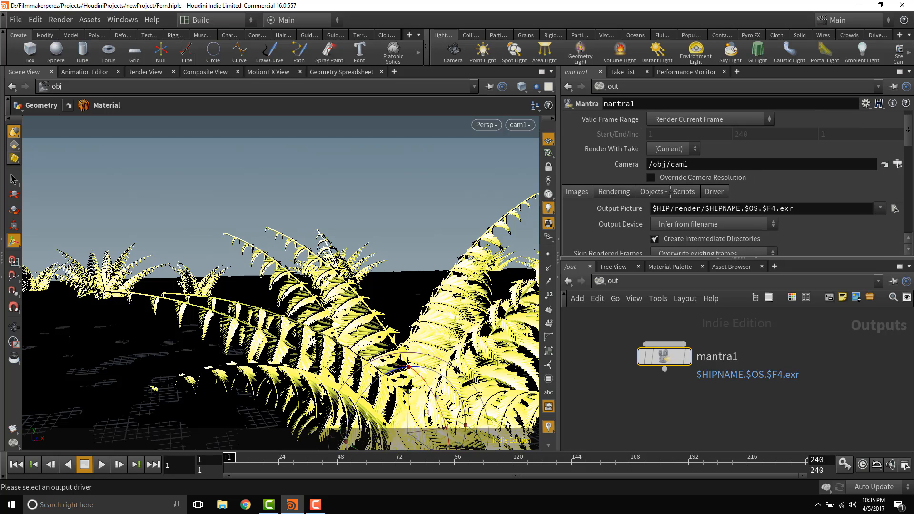
scroll(752, 177, "down", 5)
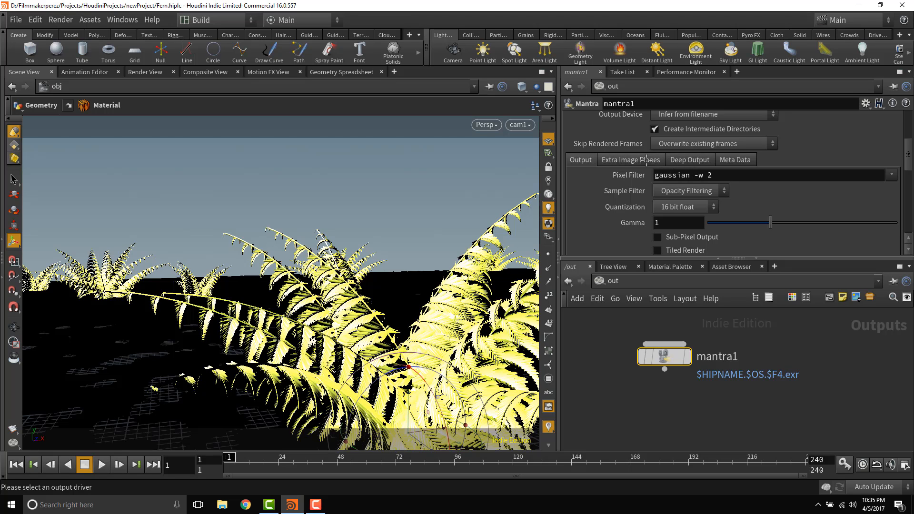
scroll(601, 159, "up", 5)
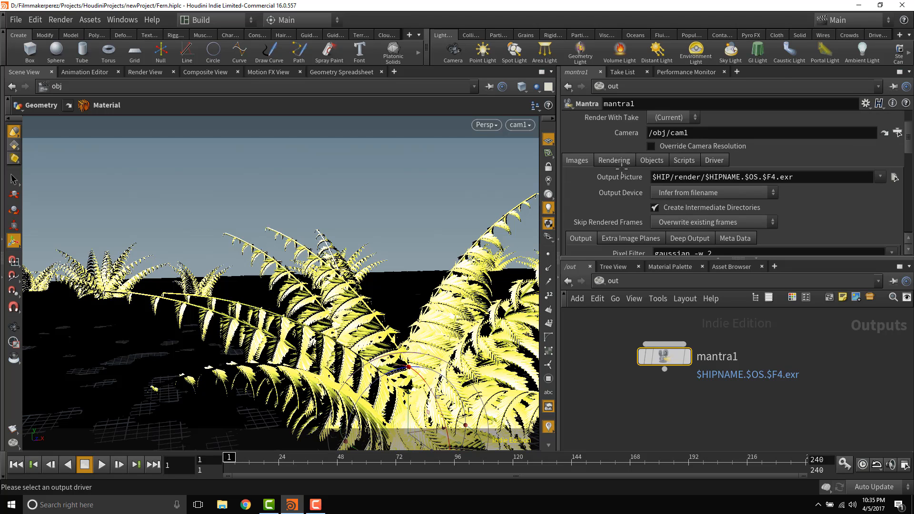
scroll(574, 151, "down", 1)
scroll(629, 222, "down", 1)
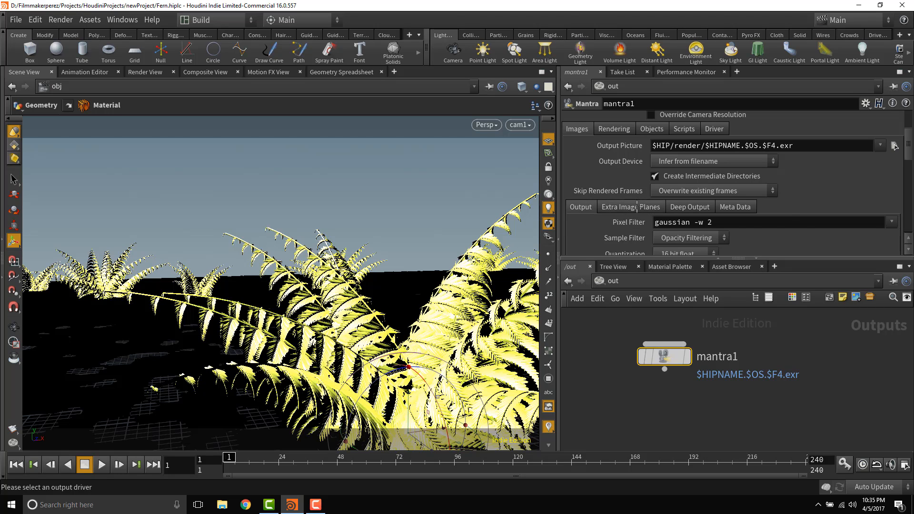
left_click(637, 207)
scroll(708, 193, "down", 5)
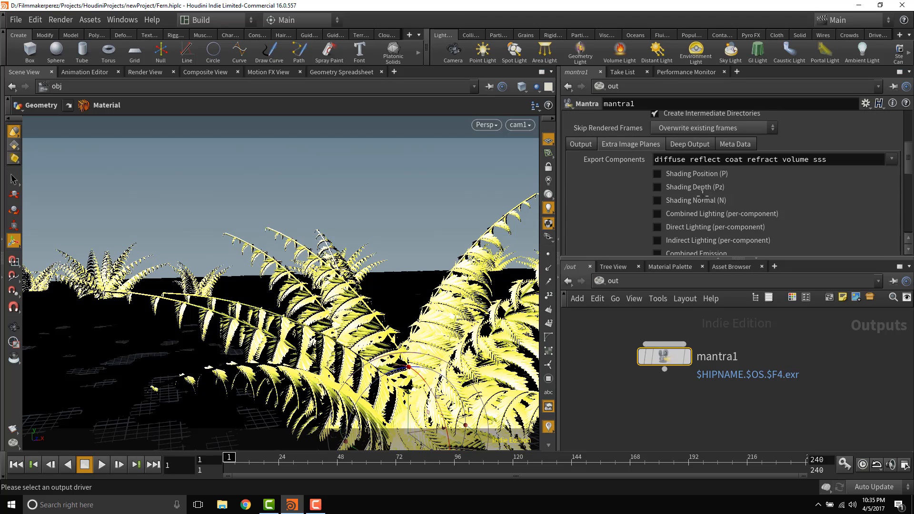
scroll(696, 194, "down", 6)
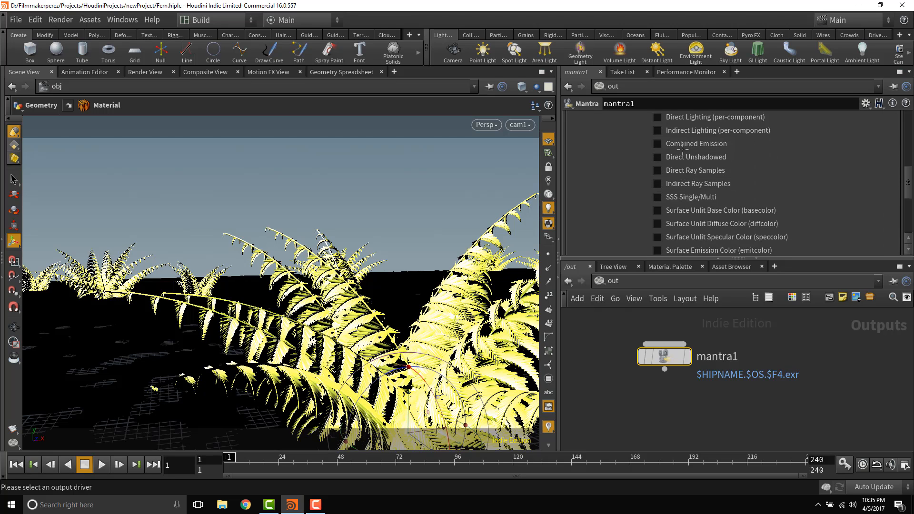
scroll(683, 151, "up", 6)
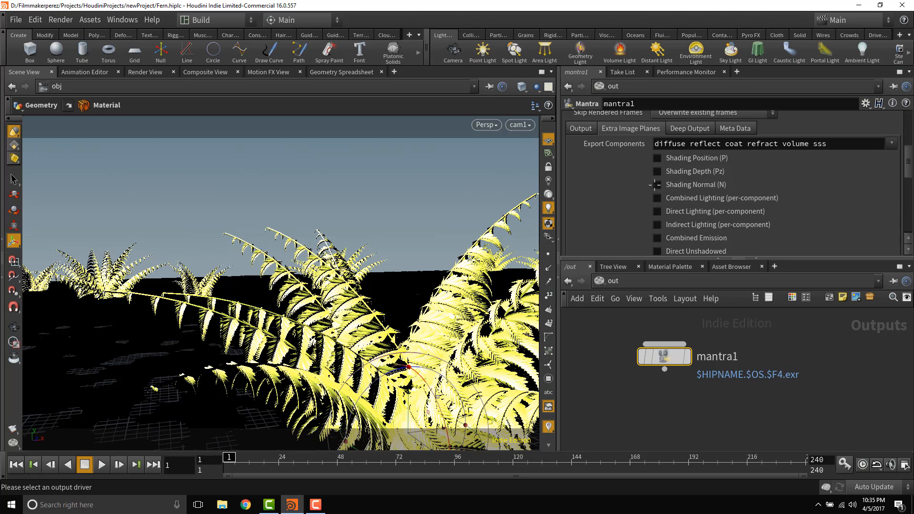
scroll(719, 171, "up", 3)
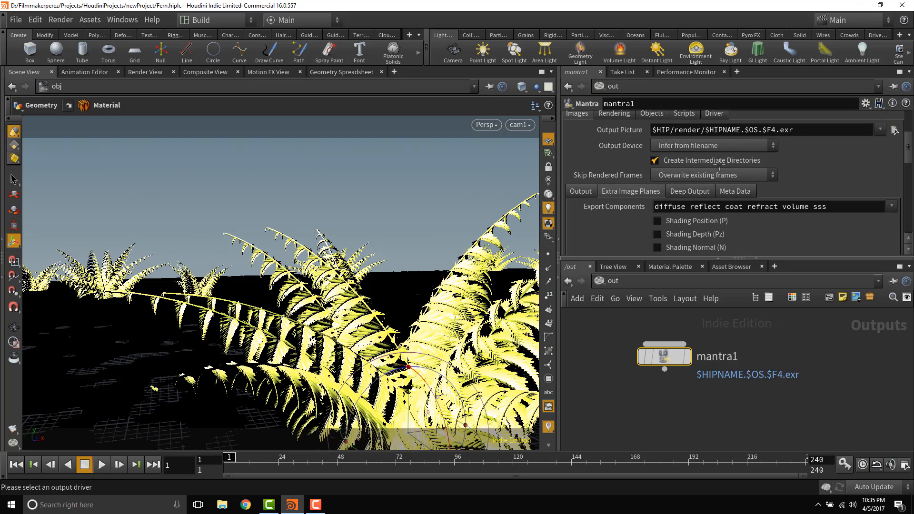
scroll(681, 166, "down", 4)
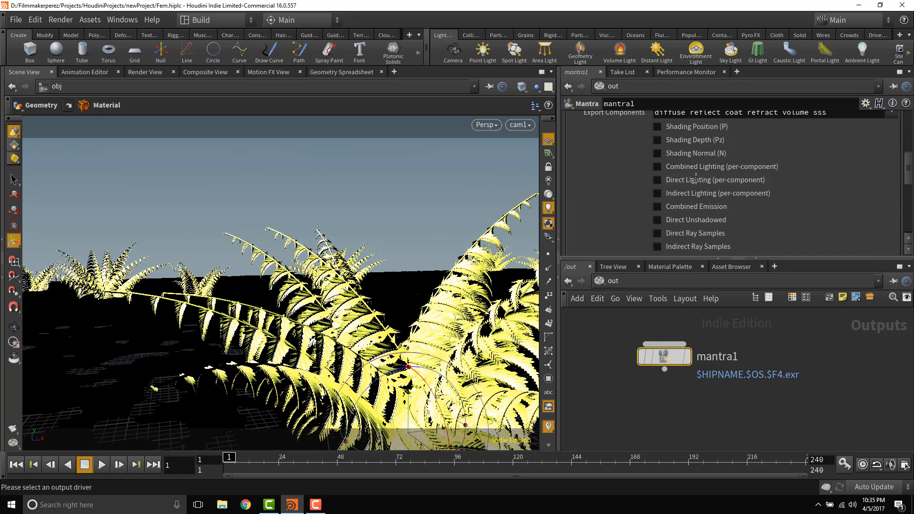
scroll(696, 178, "up", 2)
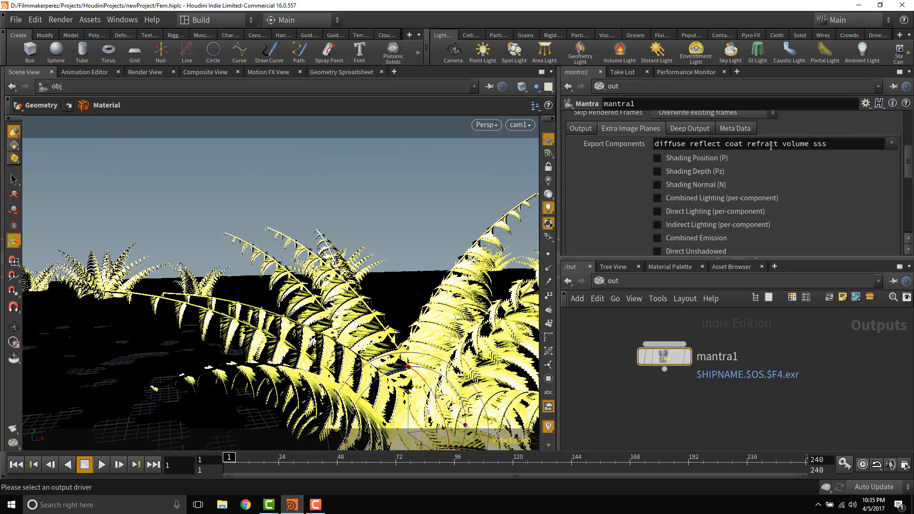
- Try the Basic Components preset for the export components, then restore the Common Components preset
left_click(892, 143)
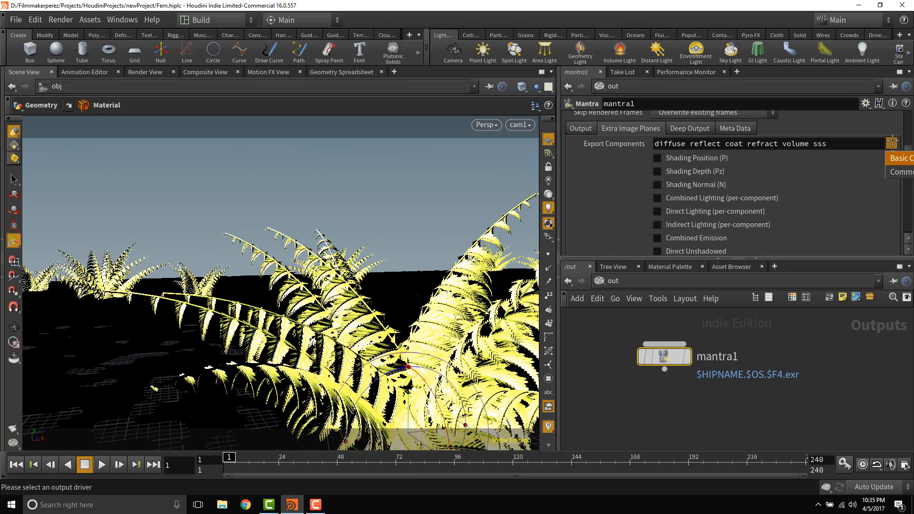
left_click(892, 141)
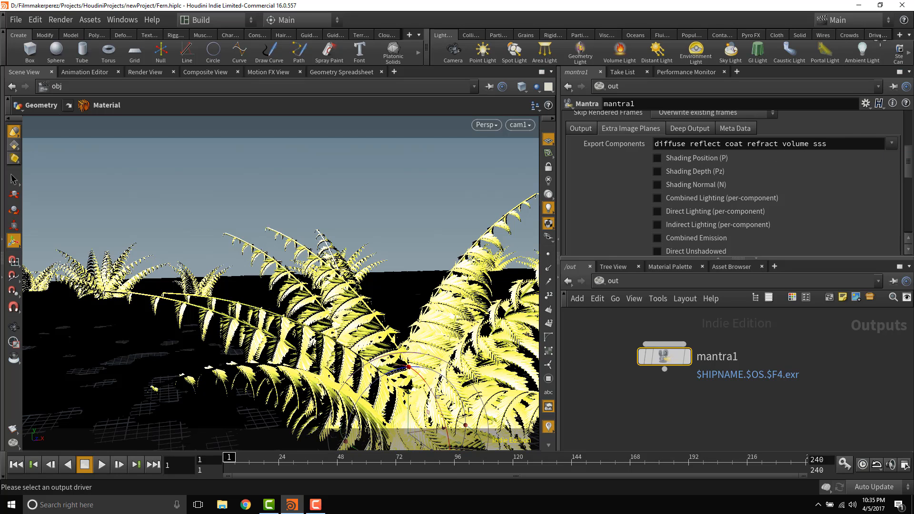
left_click(882, 6)
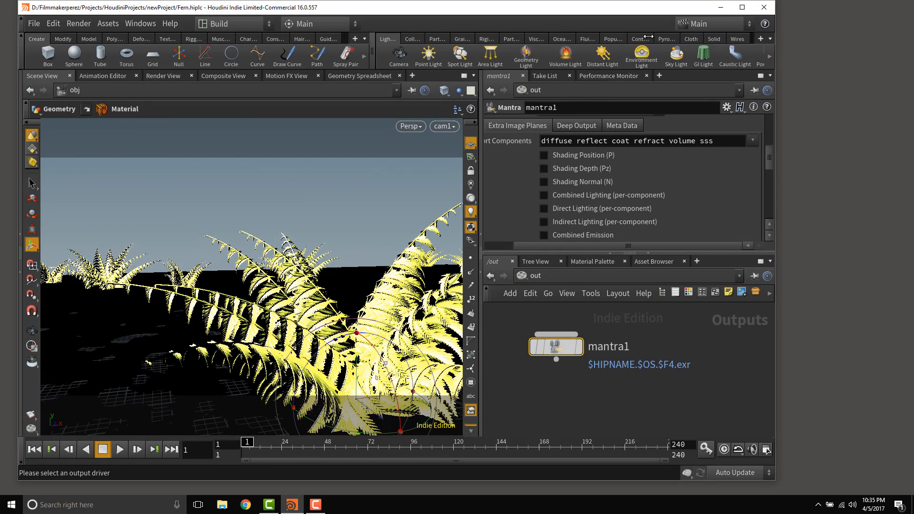
left_click_drag(778, 45, 647, 45)
left_click(623, 141)
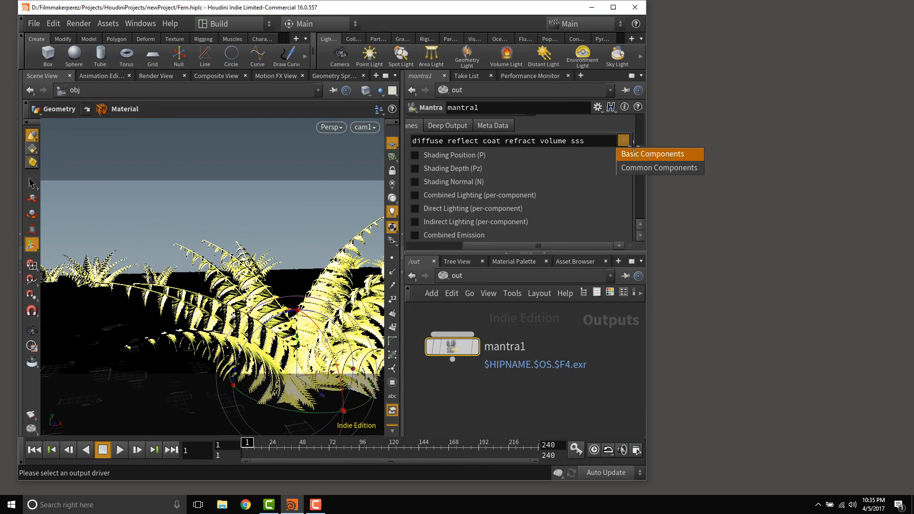
left_click(644, 155)
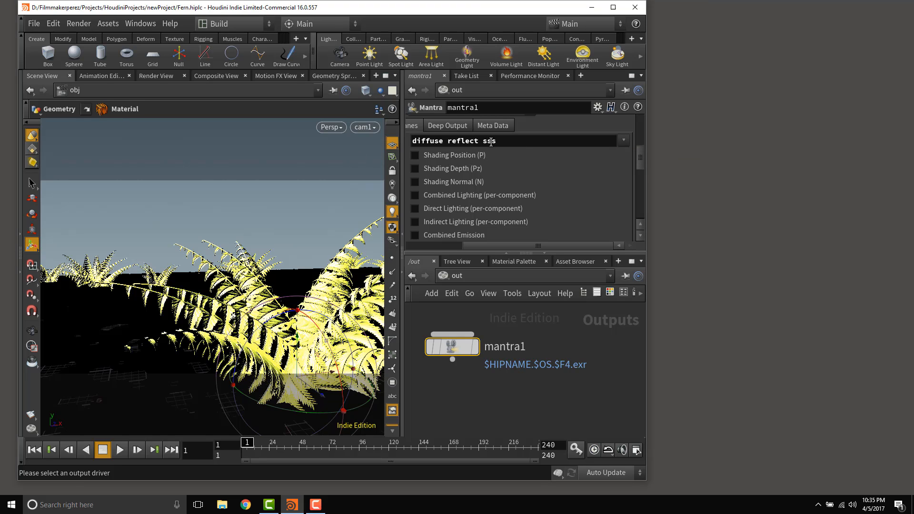
left_click(623, 141)
left_click(638, 166)
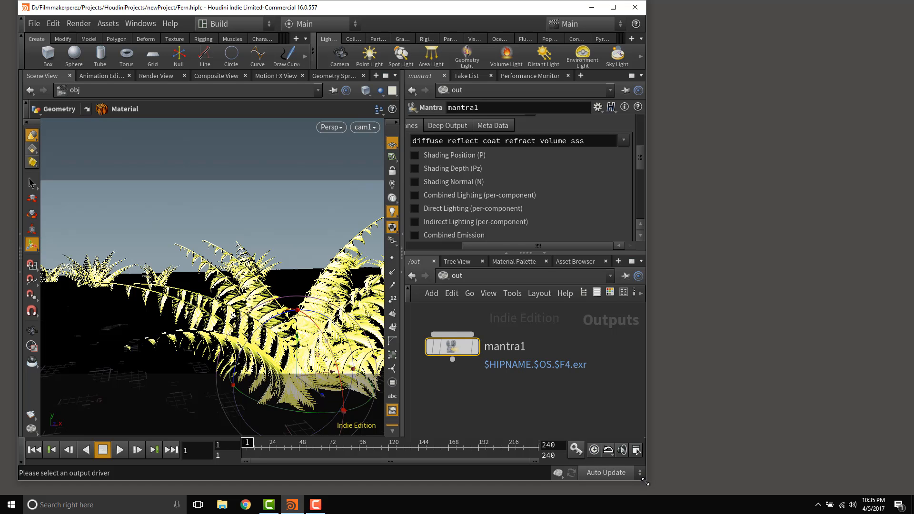
- Enable the Shading Depth (Pz) extra image plane on the mantra1 node
left_click_drag(646, 482, 661, 493)
scroll(569, 212, "down", 2)
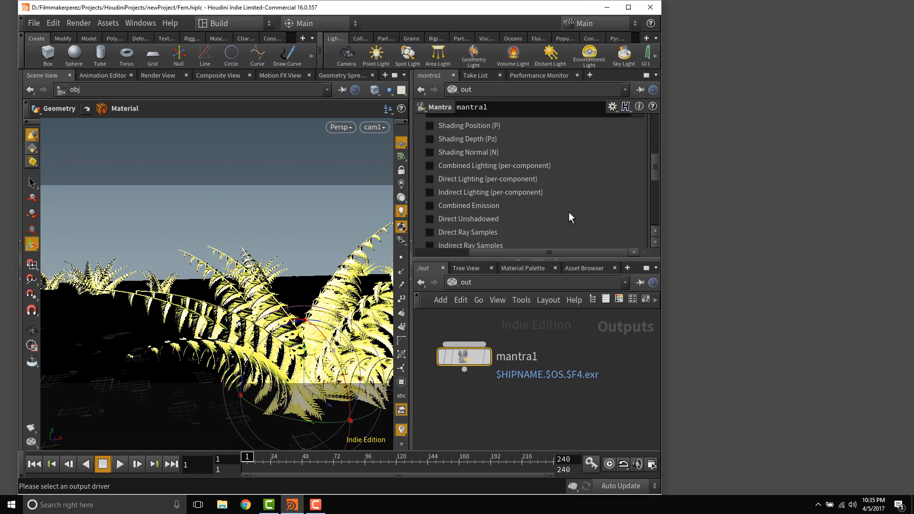
scroll(566, 213, "down", 1)
scroll(566, 214, "up", 3)
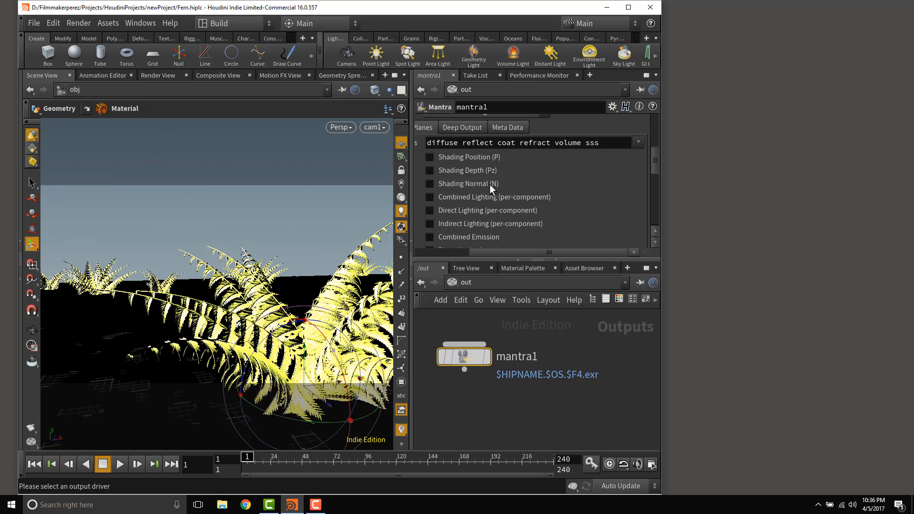
left_click(432, 170)
- Maximize the Houdini window and render the current frame from mantra1 to MPlay
scroll(604, 182, "up", 10)
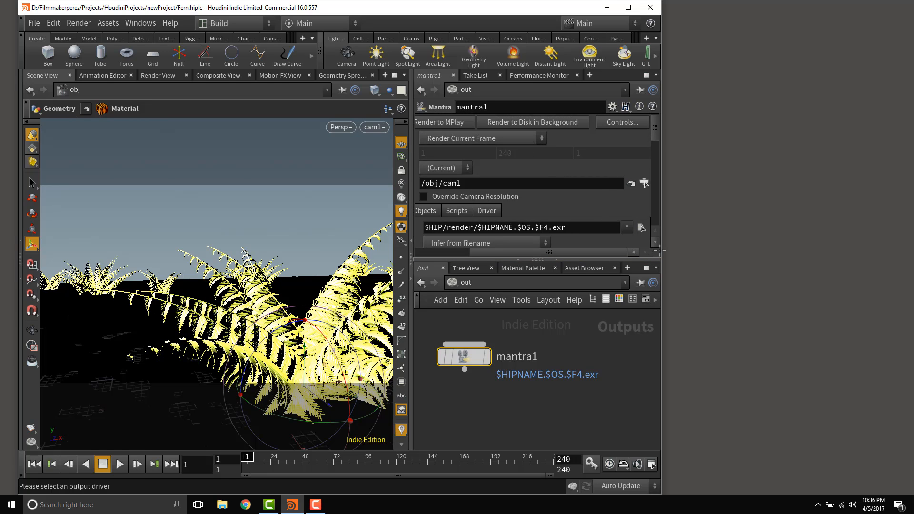
left_click(629, 8)
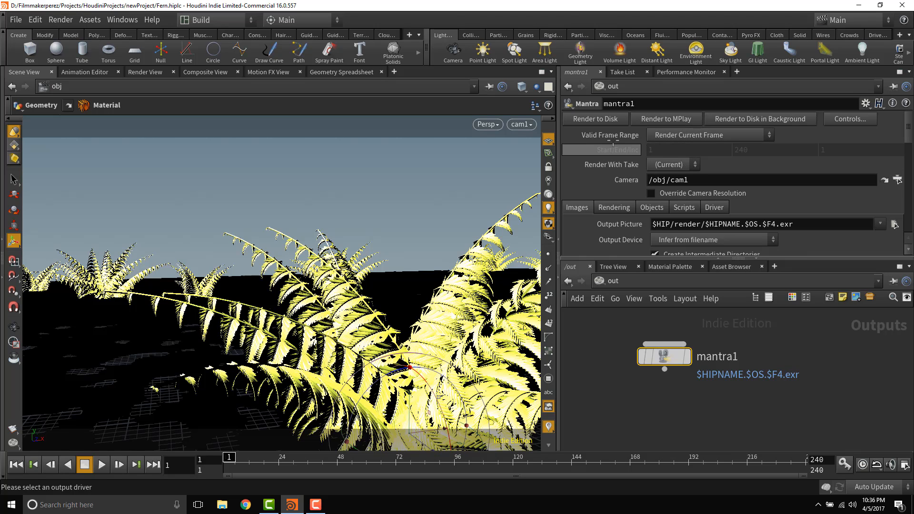
left_click(669, 119)
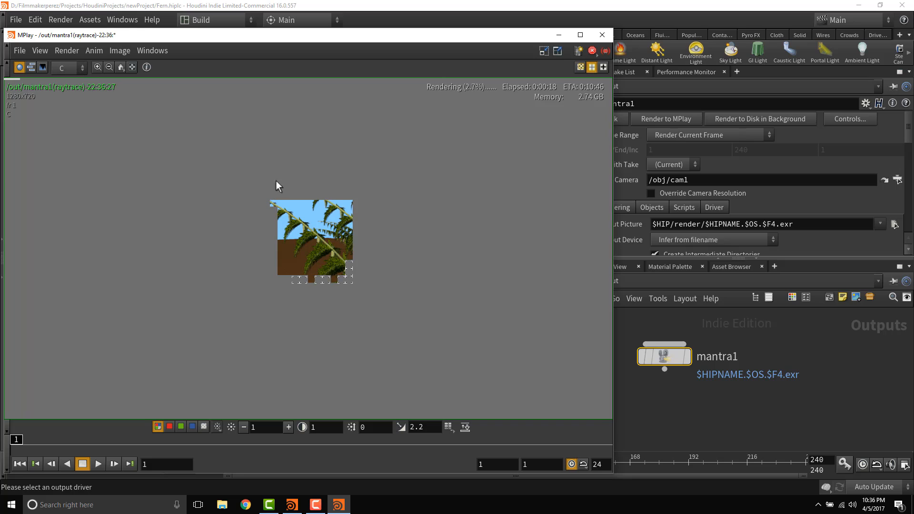
- View the render's red, green, blue and alpha channels one by one and return to full colour
left_click(169, 426)
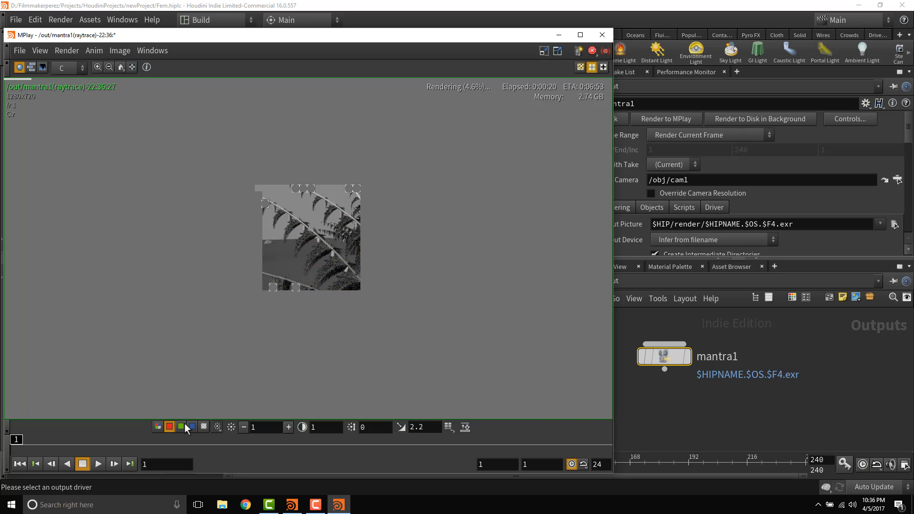
left_click(181, 425)
left_click(193, 427)
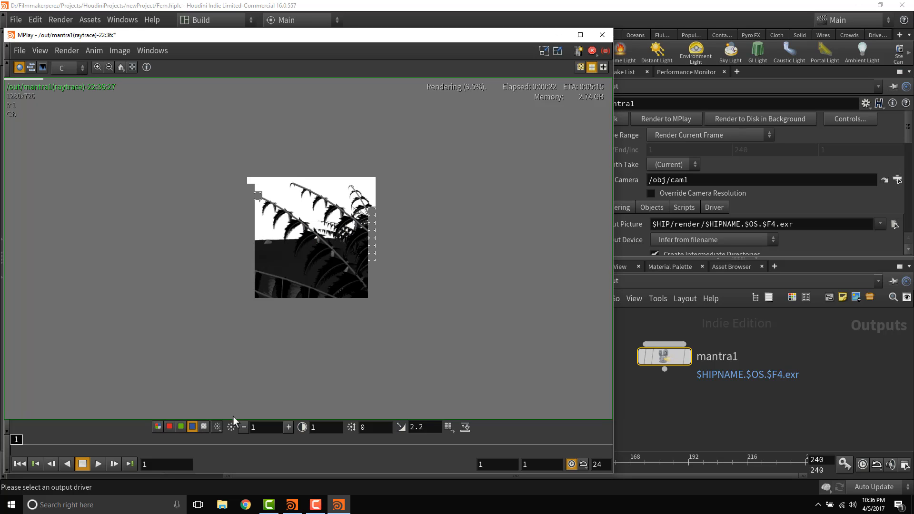
left_click(204, 426)
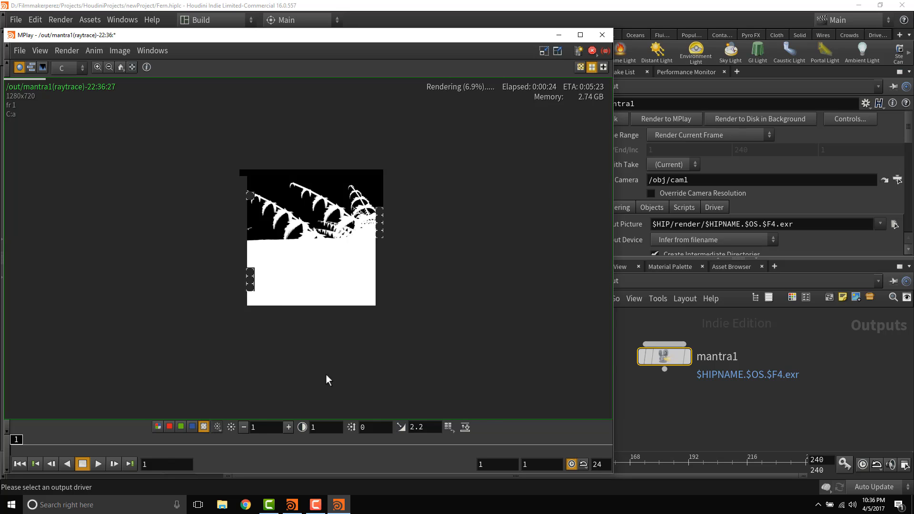
left_click(159, 425)
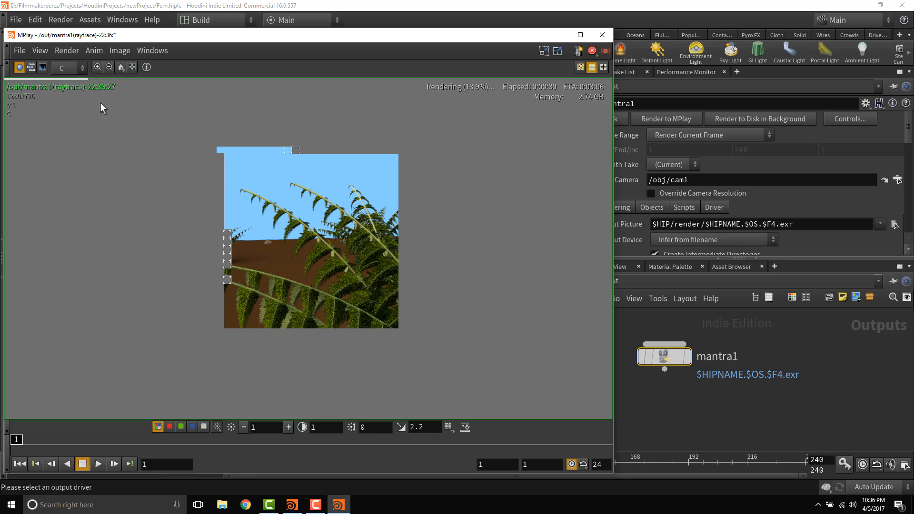
- Display the Pz depth plane of the render and inspect pixel depth values across the ferns
left_click(76, 68)
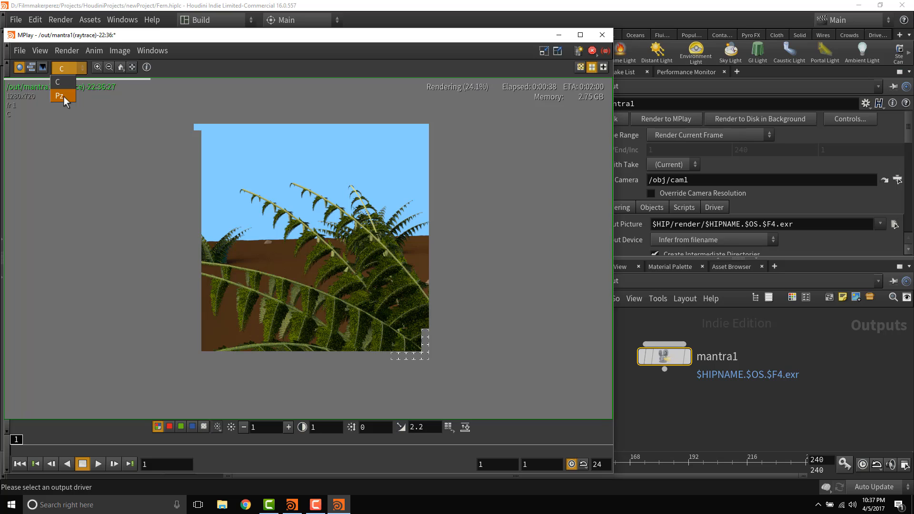
left_click(62, 96)
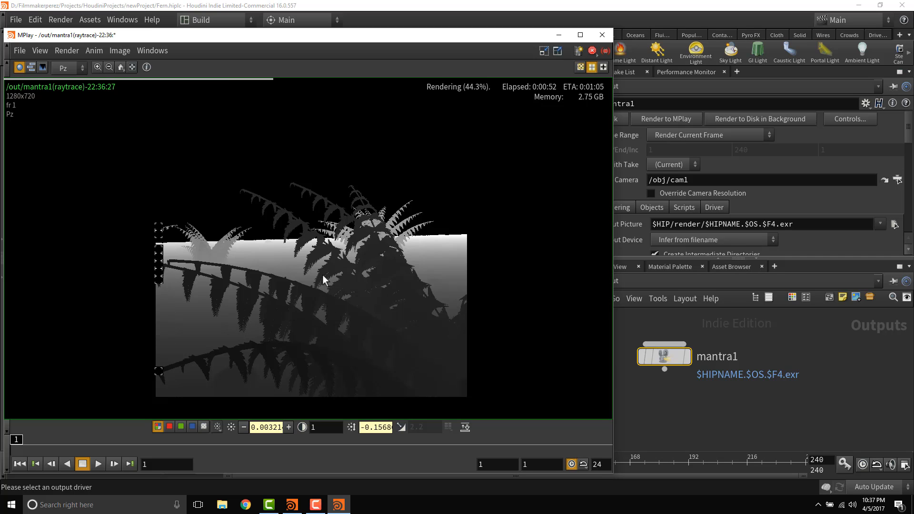
left_click_drag(293, 258, 338, 264)
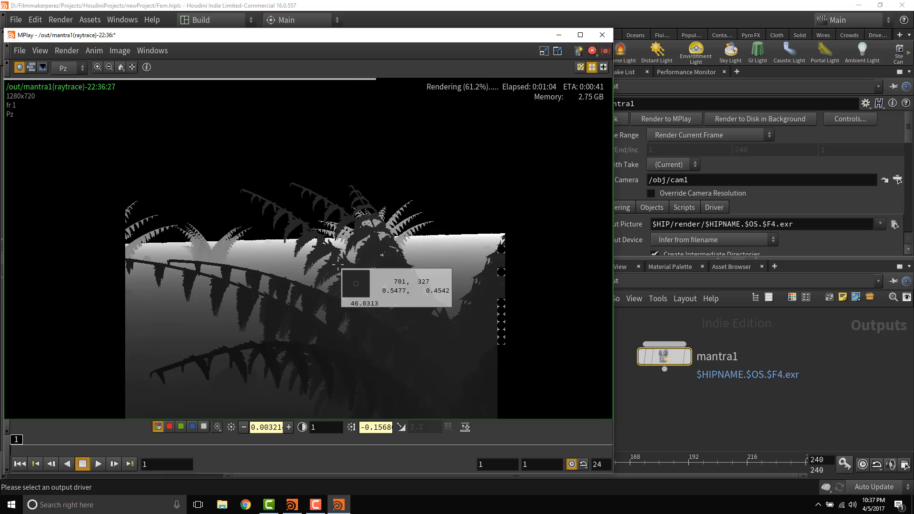
left_click_drag(338, 265, 59, 83)
- Switch the render display back to the C colour plane and inspect pixel values across the image
left_click(67, 68)
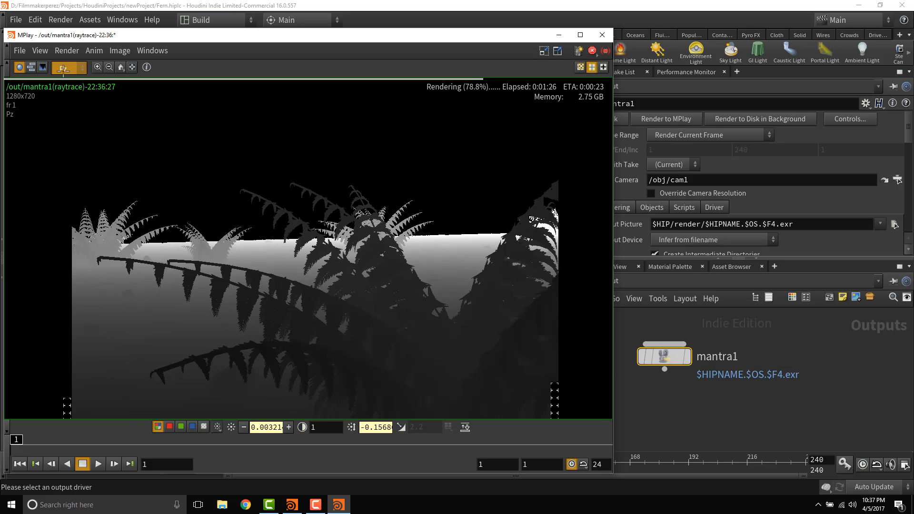
left_click(67, 82)
left_click_drag(270, 248, 119, 172)
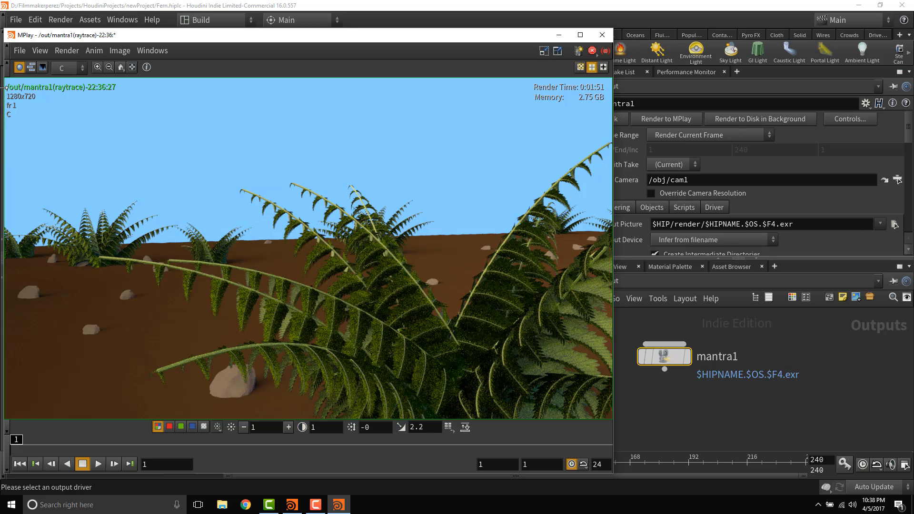
- Start saving the rendered frame from MPlay and browse to the $JOB/render folder as its destination
left_click(20, 50)
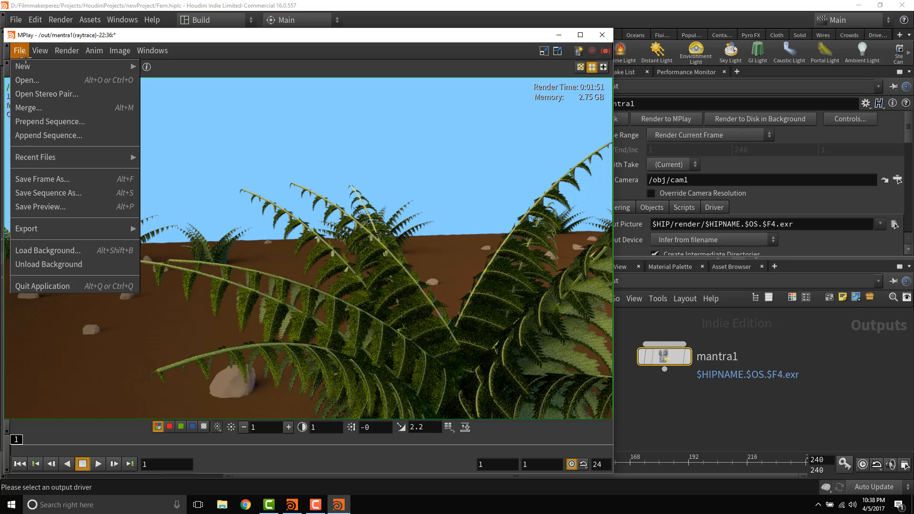
left_click(48, 179)
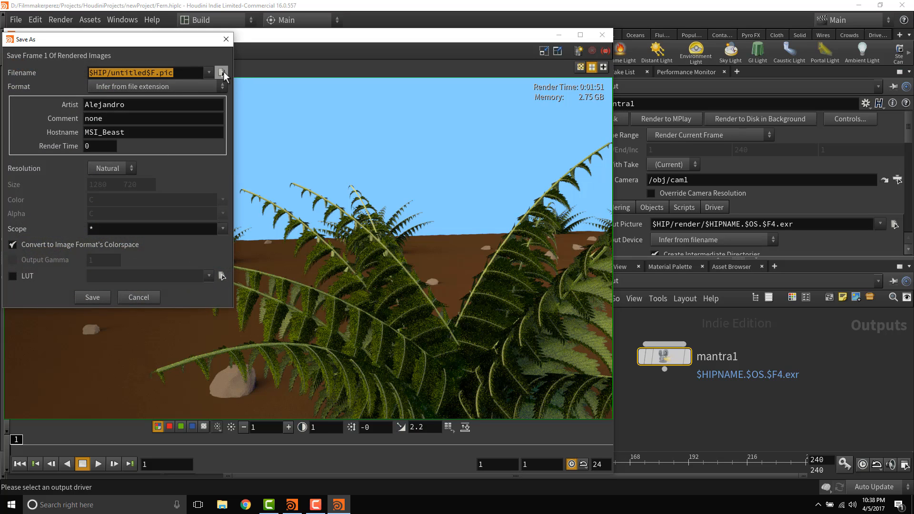
left_click(222, 72)
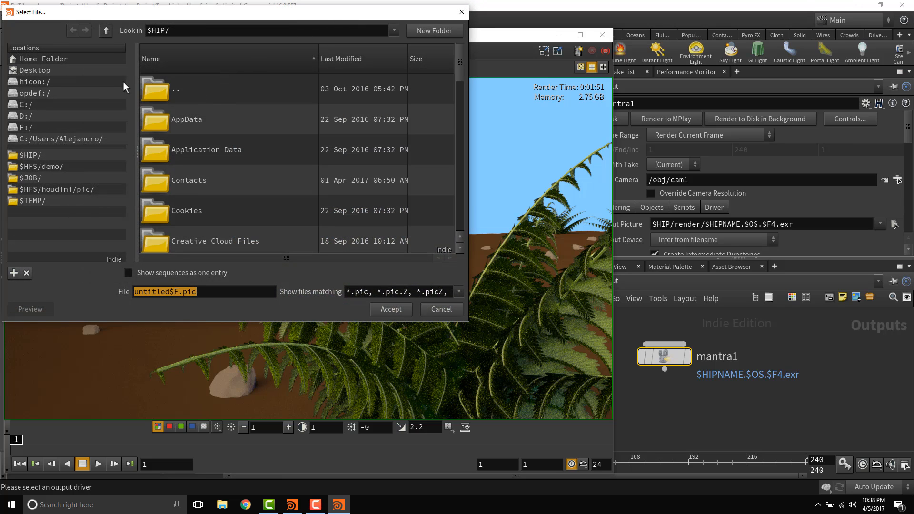
left_click(28, 179)
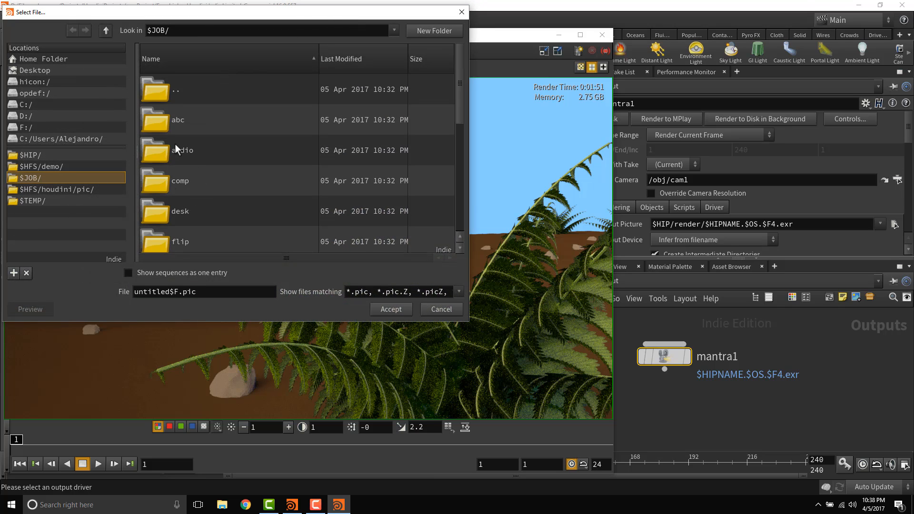
scroll(155, 200, "down", 4)
scroll(162, 216, "down", 1)
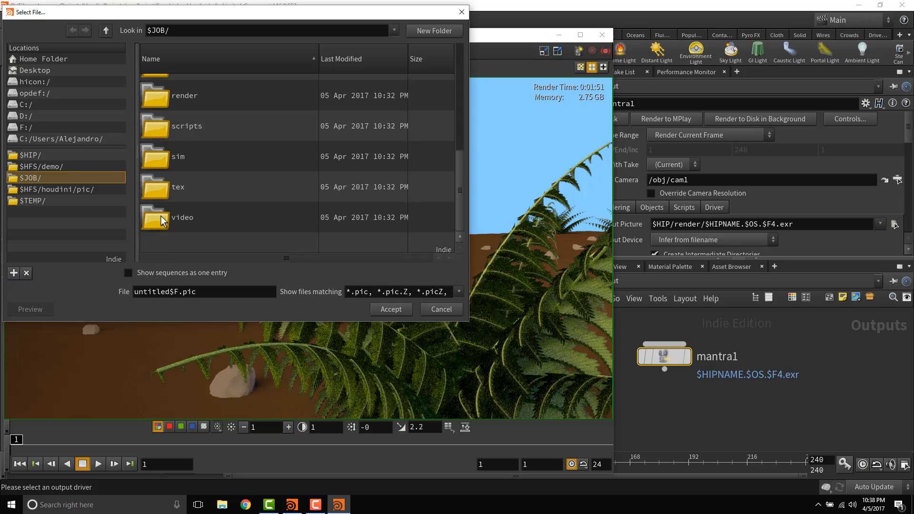
scroll(162, 216, "up", 4)
scroll(165, 217, "down", 1)
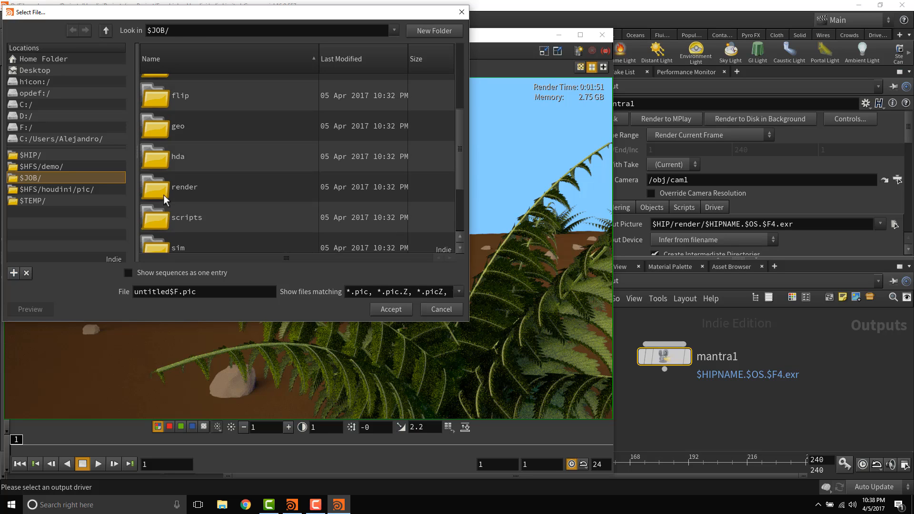
double_click(164, 195)
- Save the rendered frame as DOFTest.exr in the render folder and close the MPlay window
left_click_drag(179, 293, 134, 292)
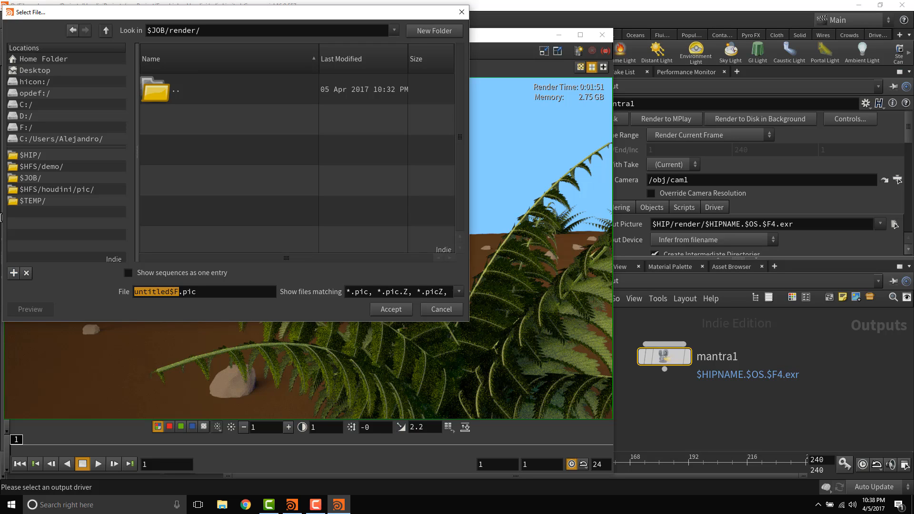
type("DOF")
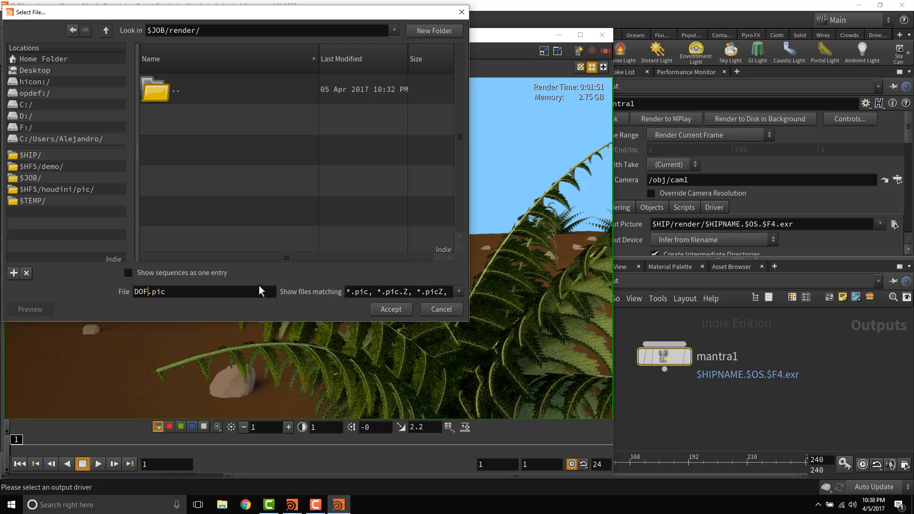
type("Test")
left_click(390, 309)
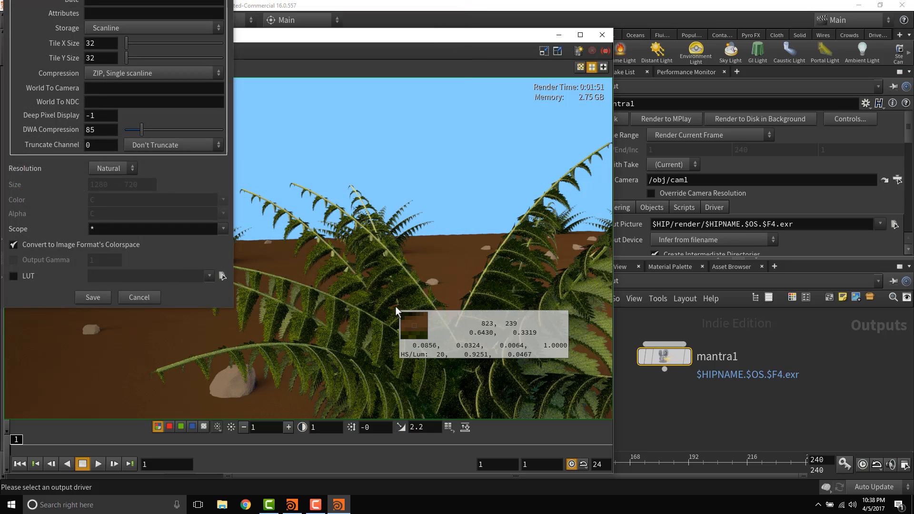
left_click(93, 298)
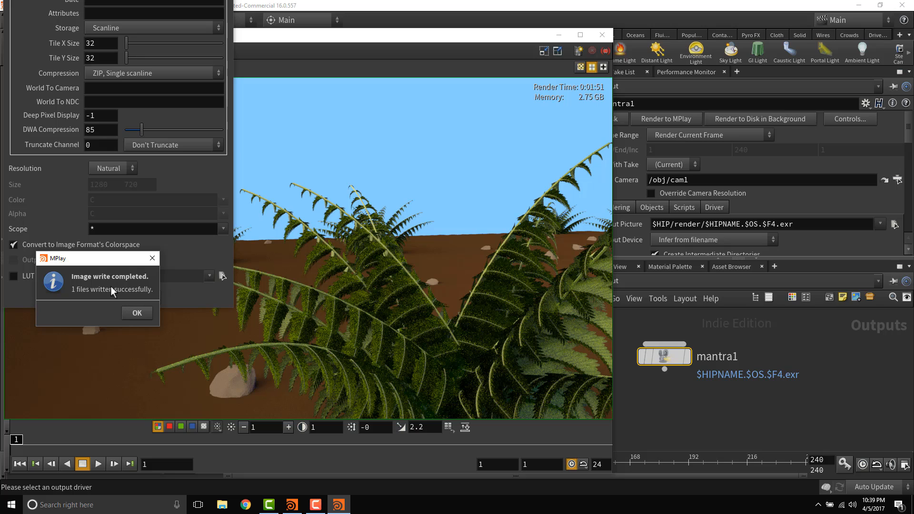
left_click(137, 312)
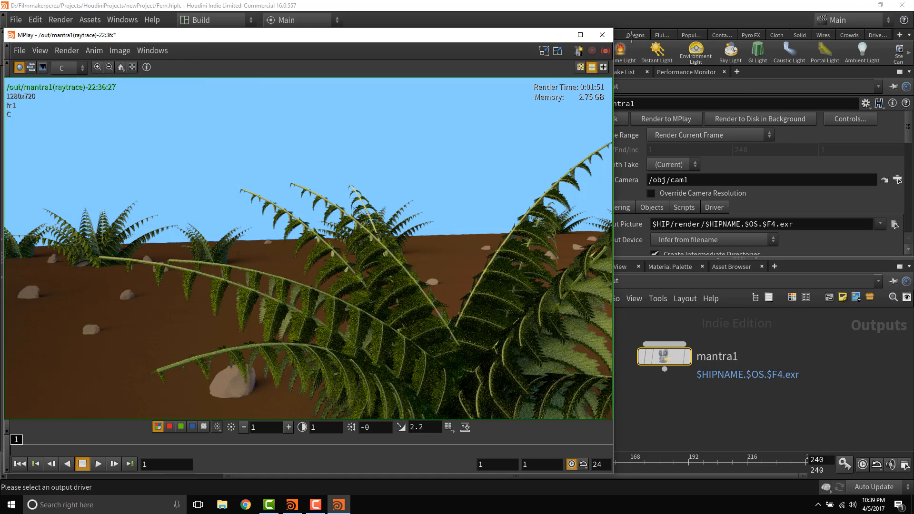
left_click(603, 35)
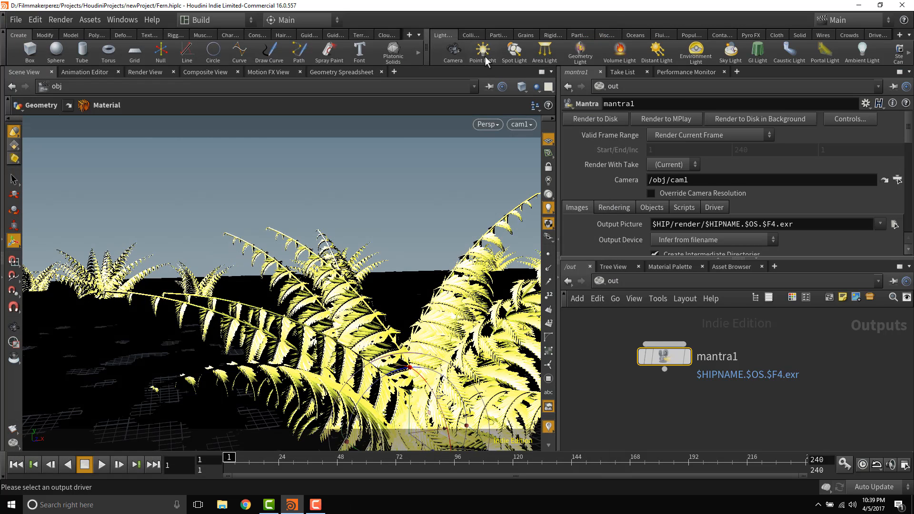
- Go to the img network, enter comp1 and show the Composite View
left_click(612, 281)
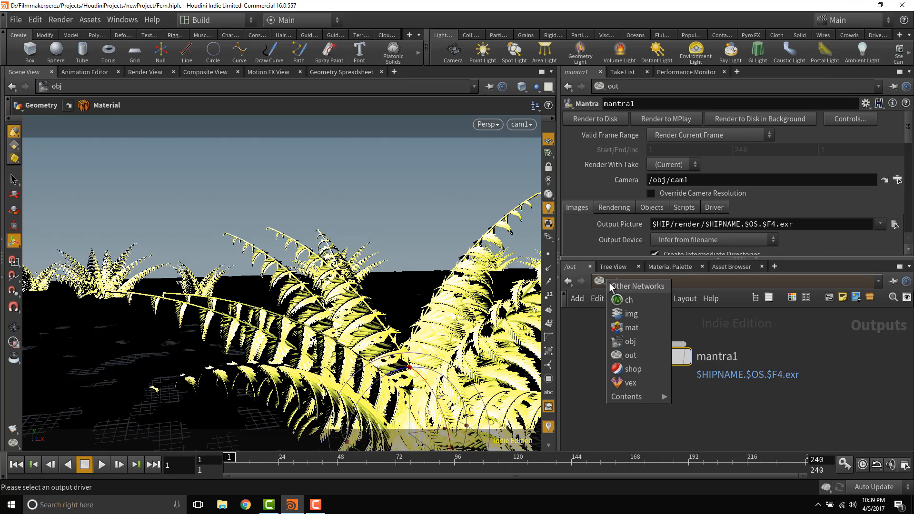
left_click(631, 314)
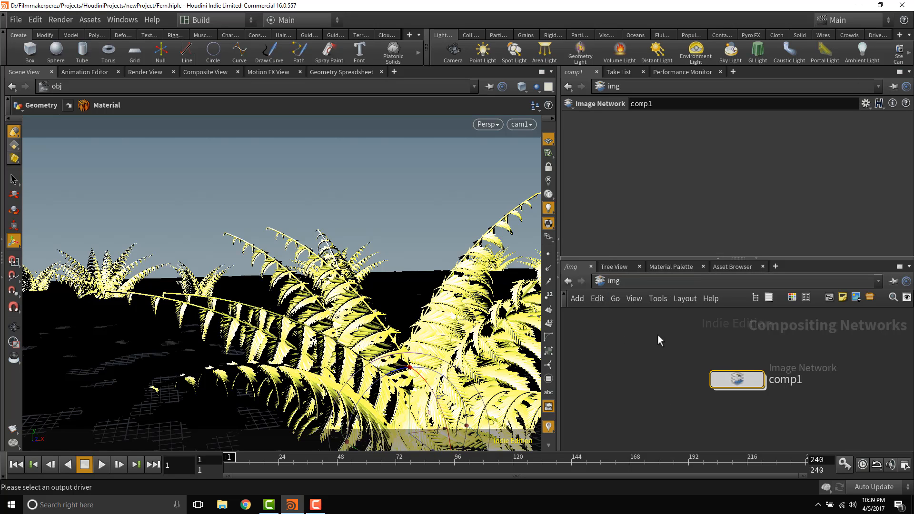
double_click(737, 381)
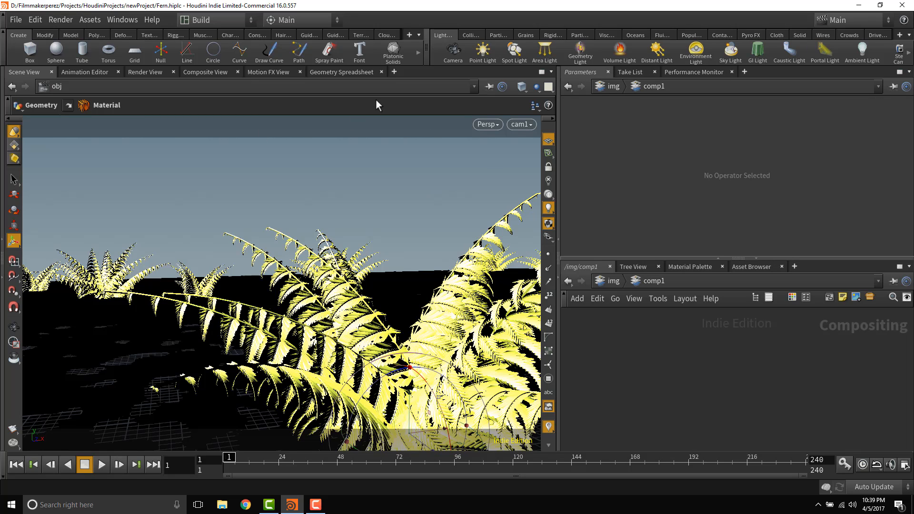
left_click(207, 72)
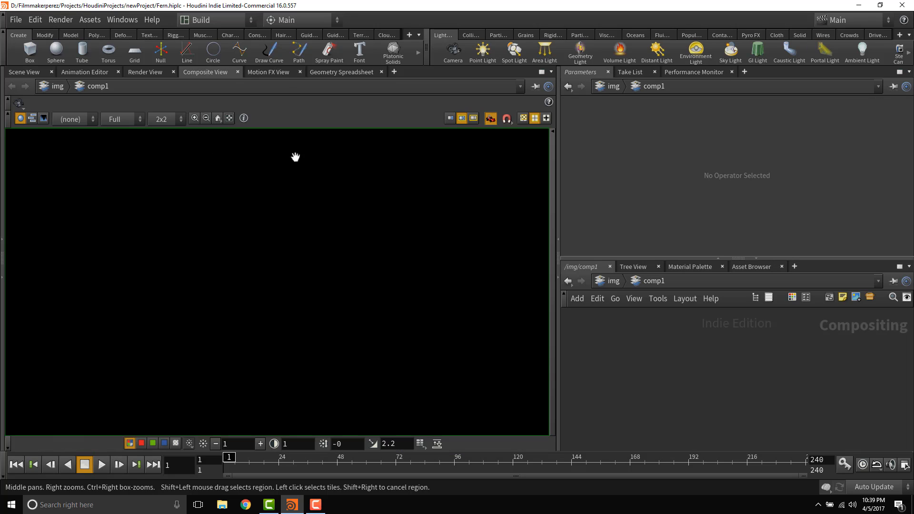
- Add a File node to the comp1 compositing network
key("Tab")
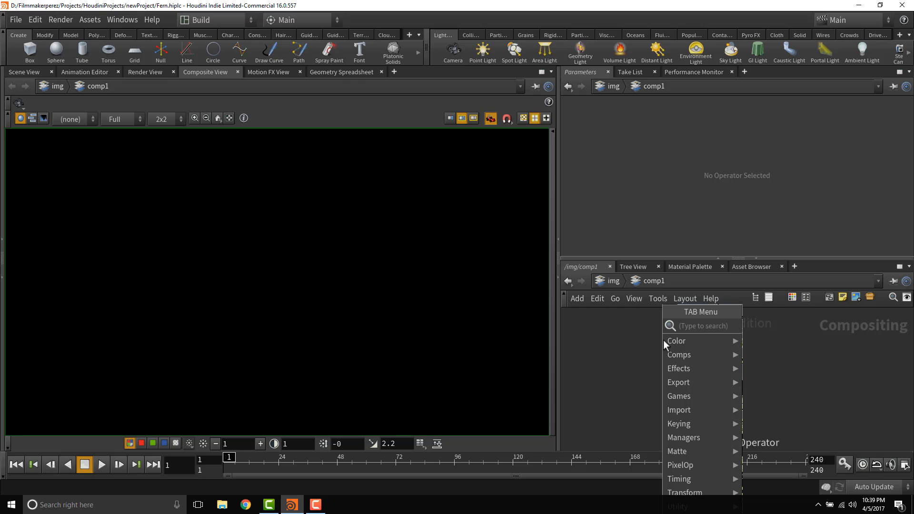
type("fi")
key("Return")
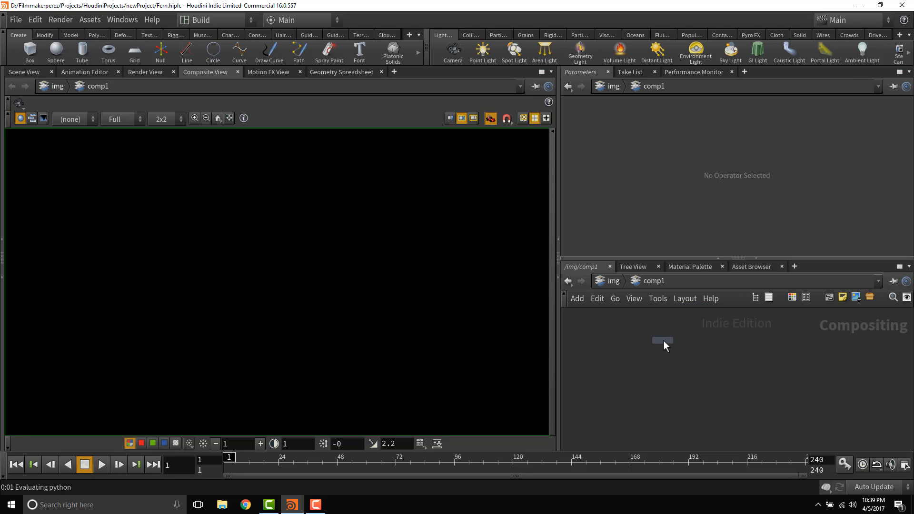
left_click(663, 341)
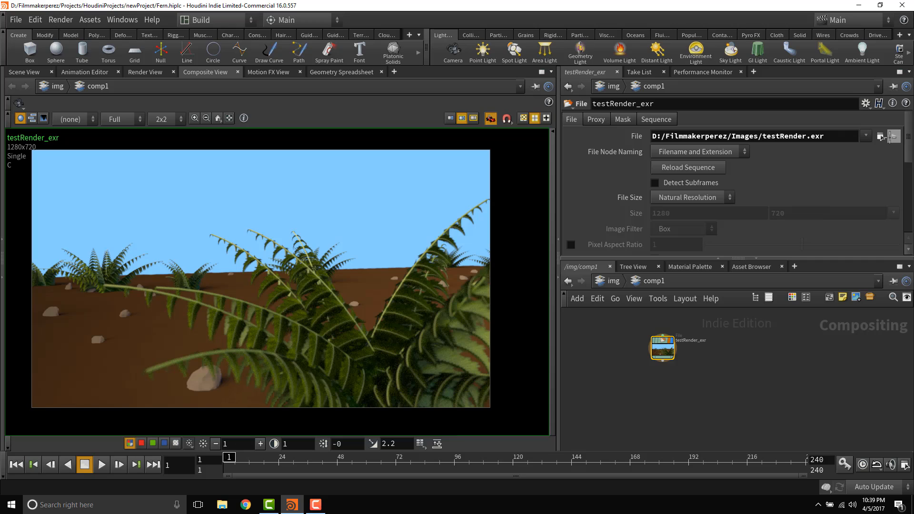
- Load the DOFTest.exr image from $JOB/render into the File node
left_click(894, 136)
left_click(881, 136)
left_click(880, 136)
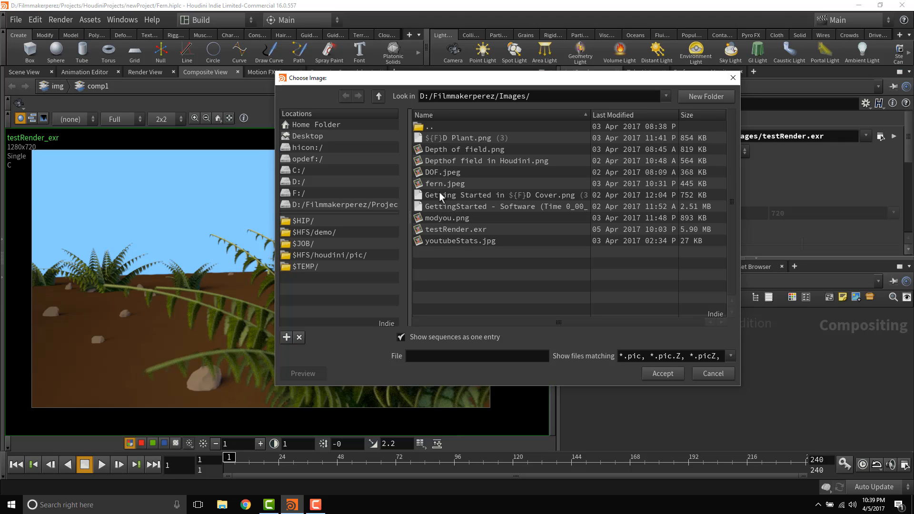
left_click(303, 243)
double_click(436, 218)
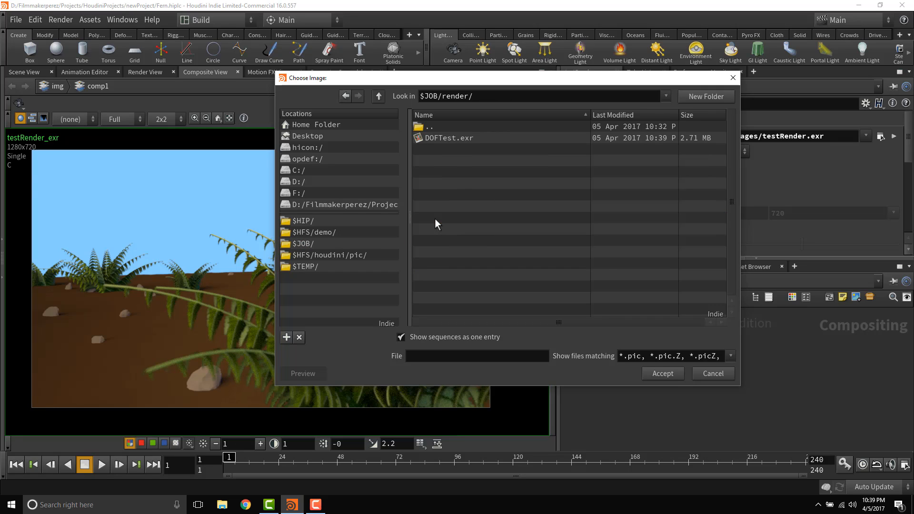
left_click(450, 138)
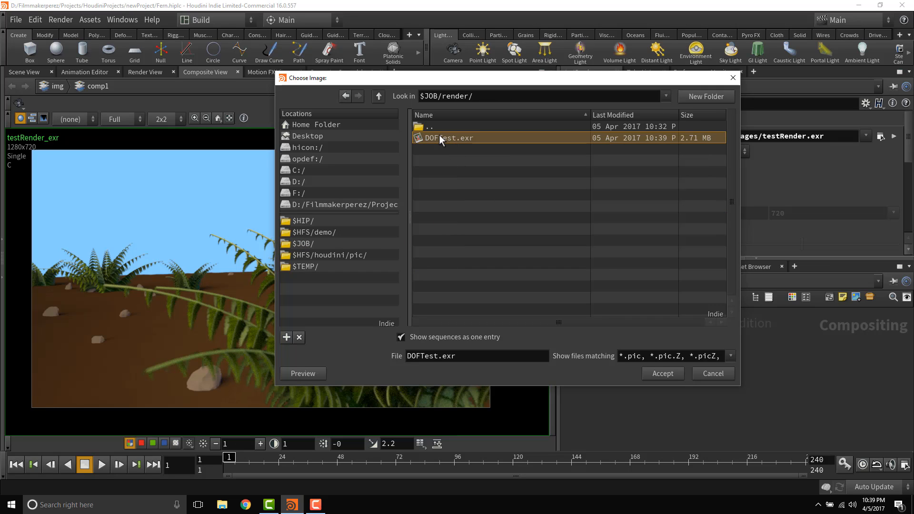
left_click(662, 373)
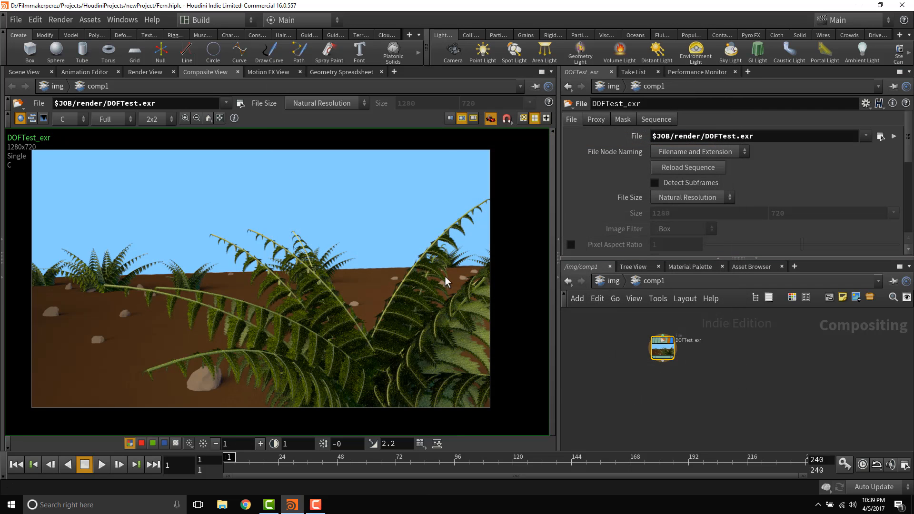
- Display the A plane of the DOFTest image, followed by its Pz depth plane
left_click(62, 119)
left_click(65, 129)
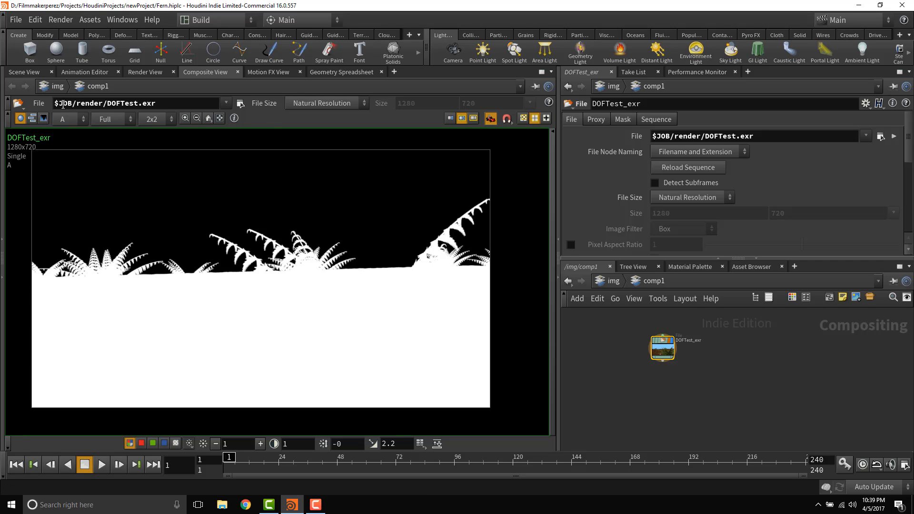
left_click(81, 119)
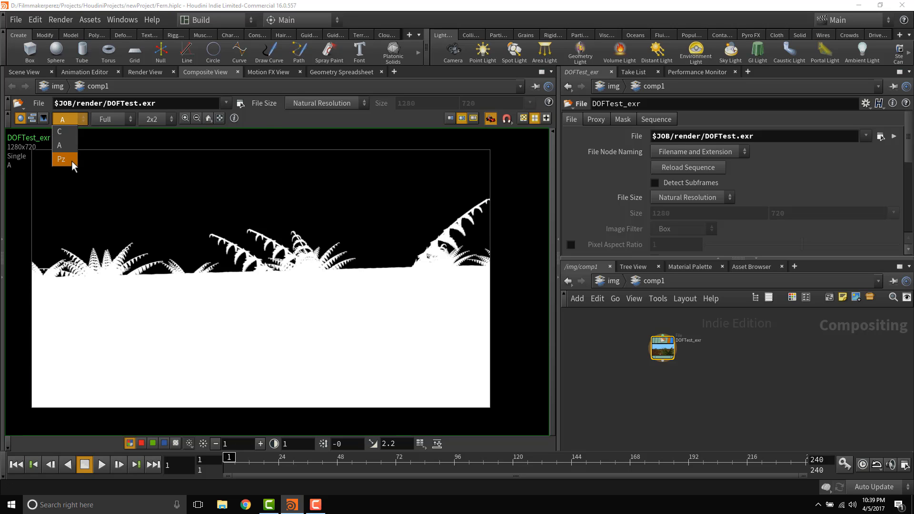
left_click(72, 161)
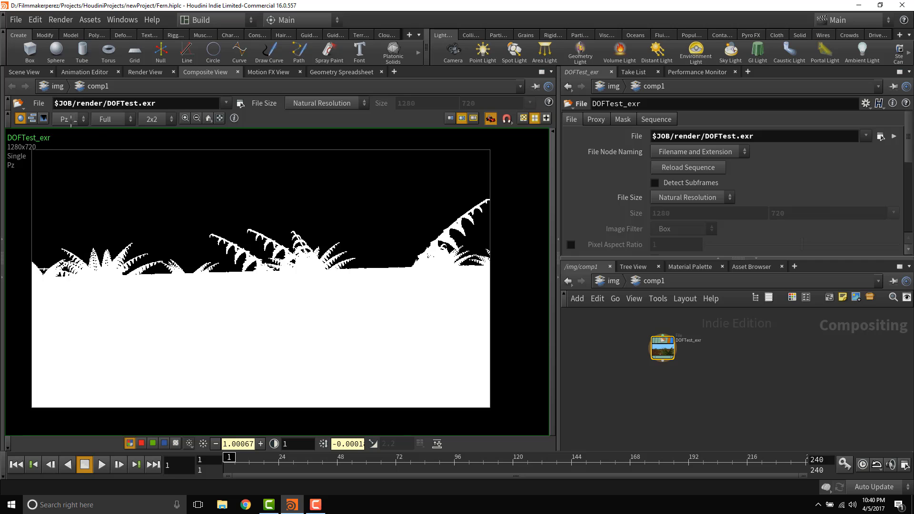
- Inspect depth values across the Pz image and adapt the display to the full pixel range
left_click_drag(227, 328, 472, 190)
left_click_drag(512, 223, 405, 337)
left_click(437, 444)
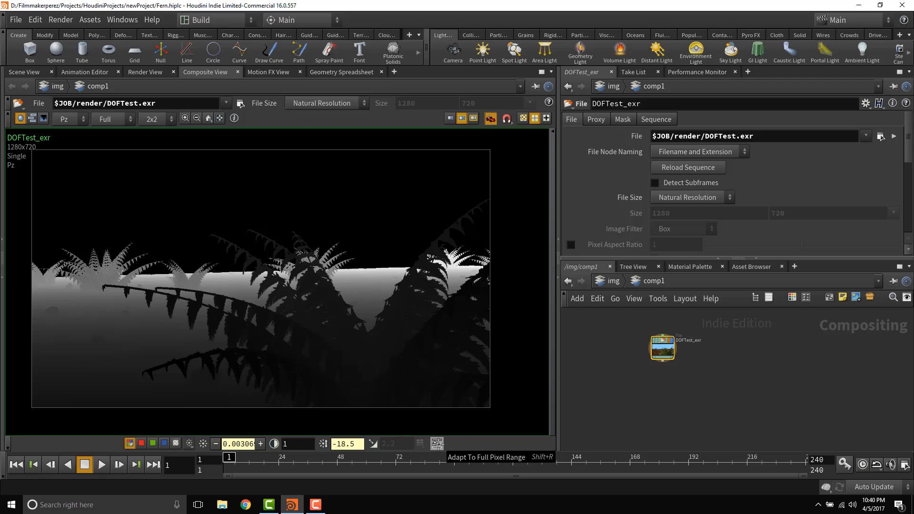
left_click_drag(240, 291, 109, 238)
- Return the composite view to the C colour plane and inspect pixel values around the ferns
left_click(67, 119)
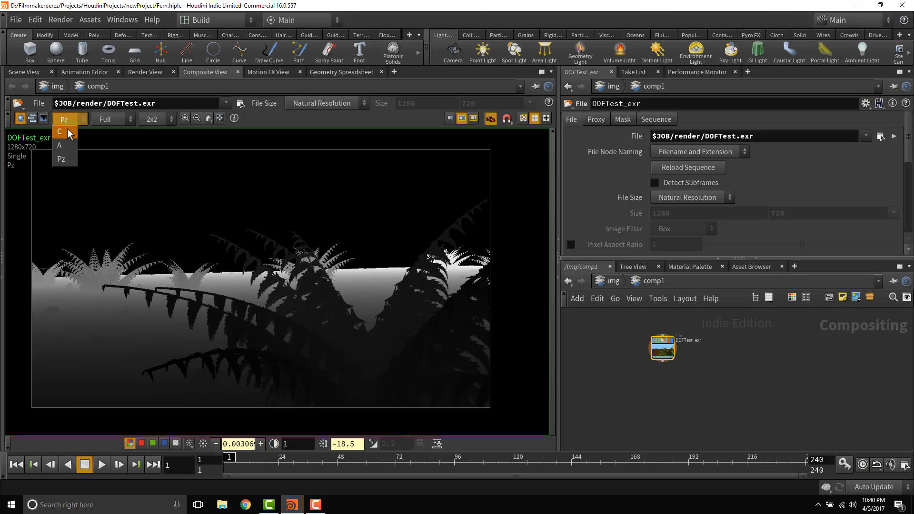
left_click(60, 132)
left_click_drag(191, 276, 224, 300)
- Add a Depth of Field node below the DOFTest File node and connect the image to its first input
key("Tab")
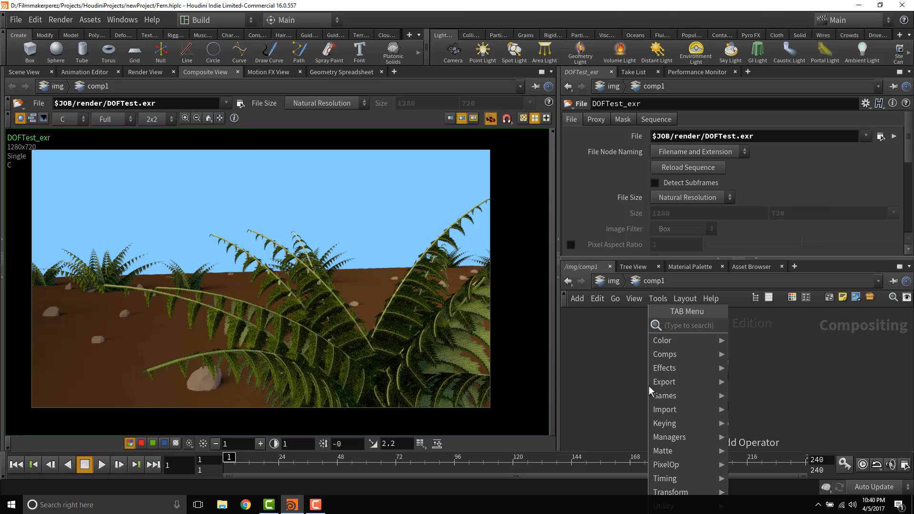
type("dept")
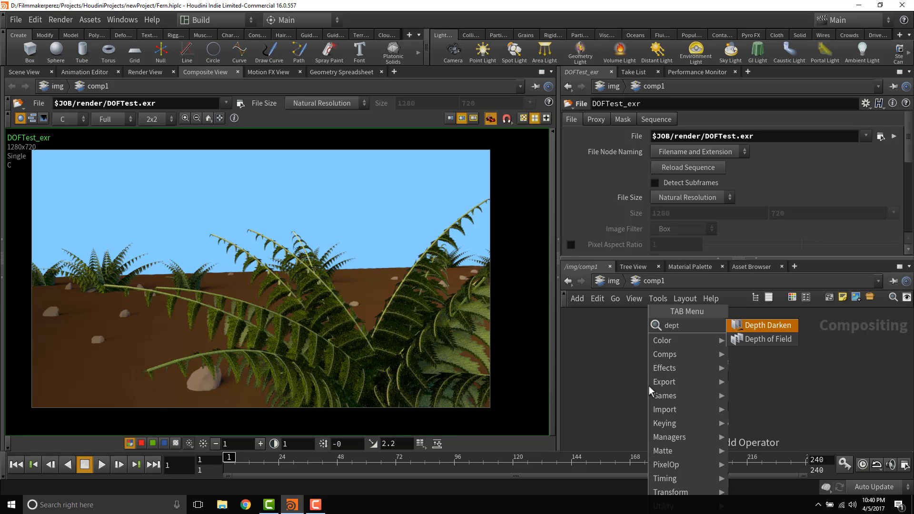
key("Down")
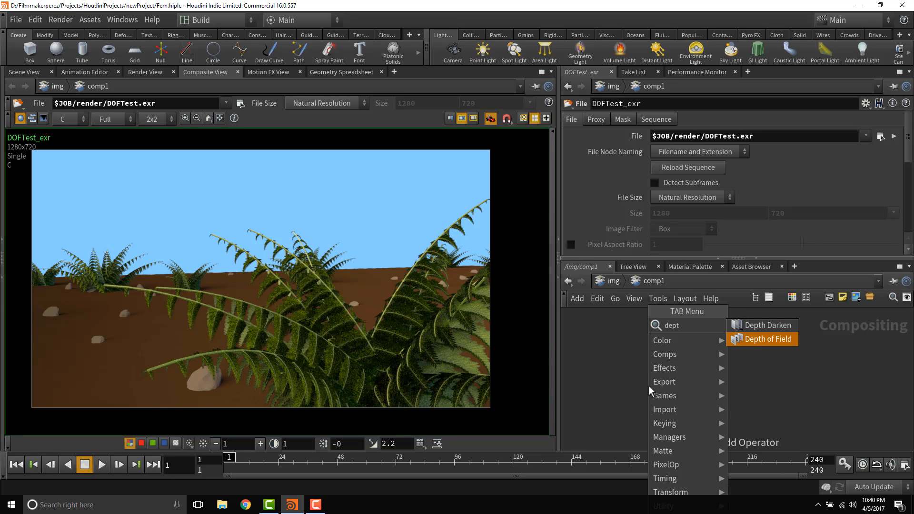
key("Return")
left_click(713, 380)
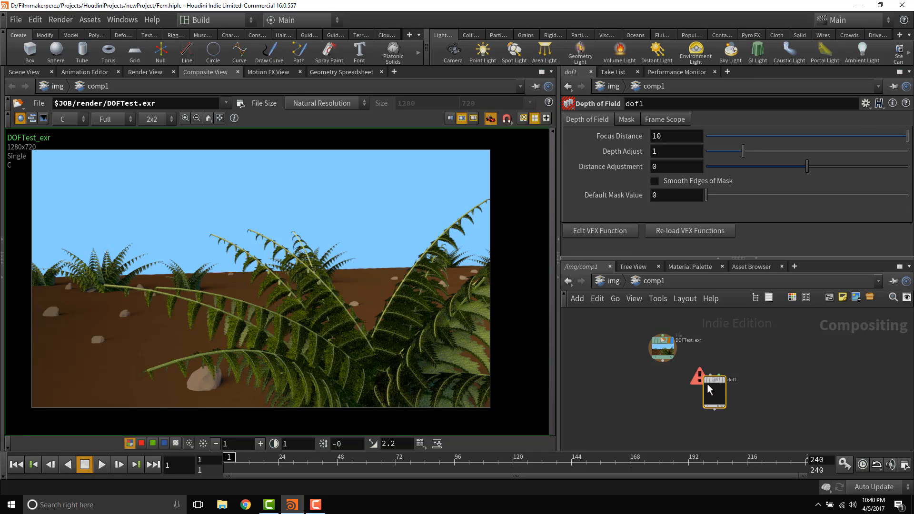
left_click(663, 361)
left_click(711, 375)
scroll(719, 393, "up", 4)
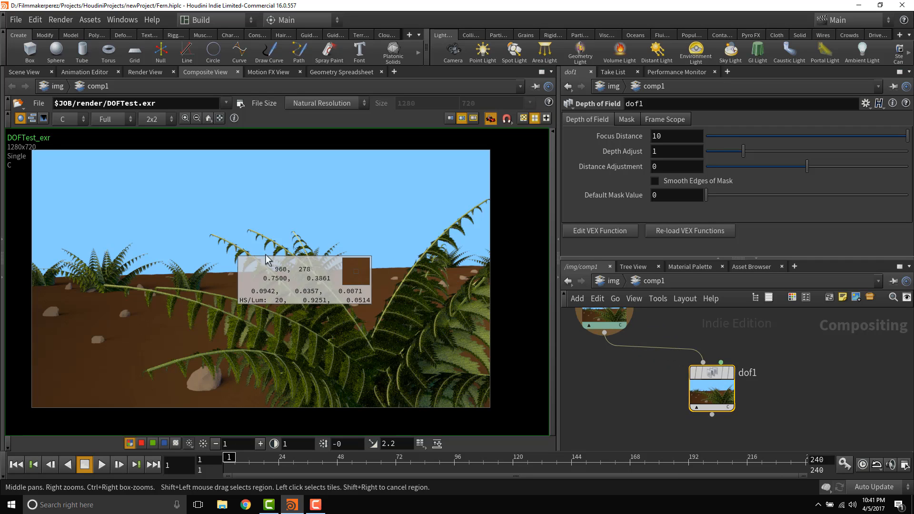
- Display the Pz plane of the DOFTest image, adapt it to the full pixel range and inspect depth values around the background ferns
left_click(71, 121)
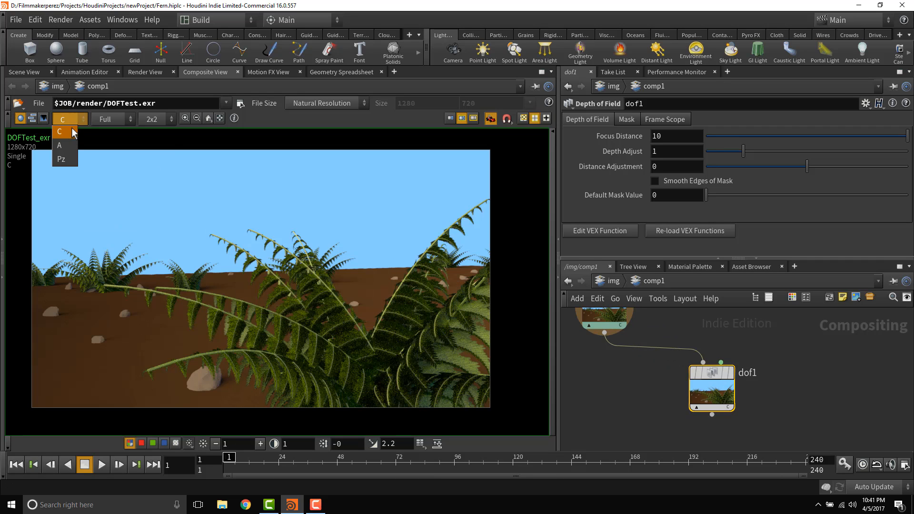
left_click(67, 159)
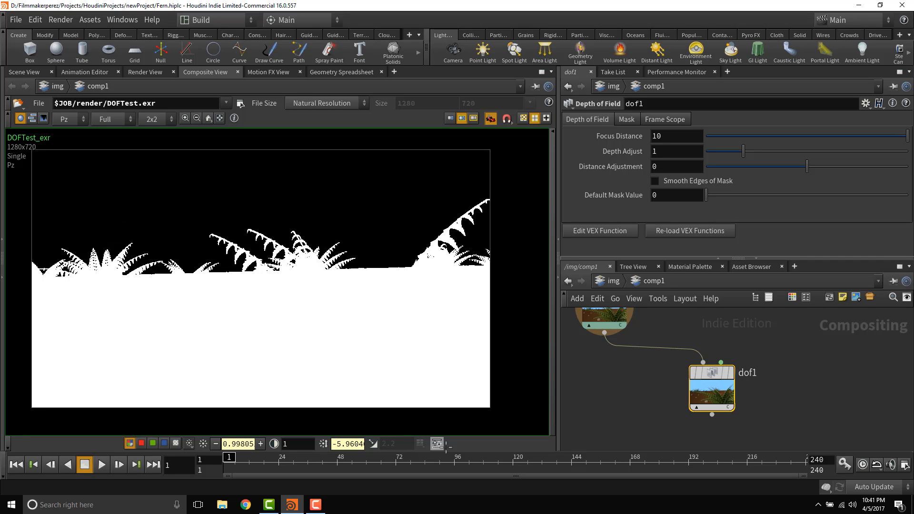
left_click_drag(267, 335, 299, 319)
left_click(437, 444)
left_click(226, 279)
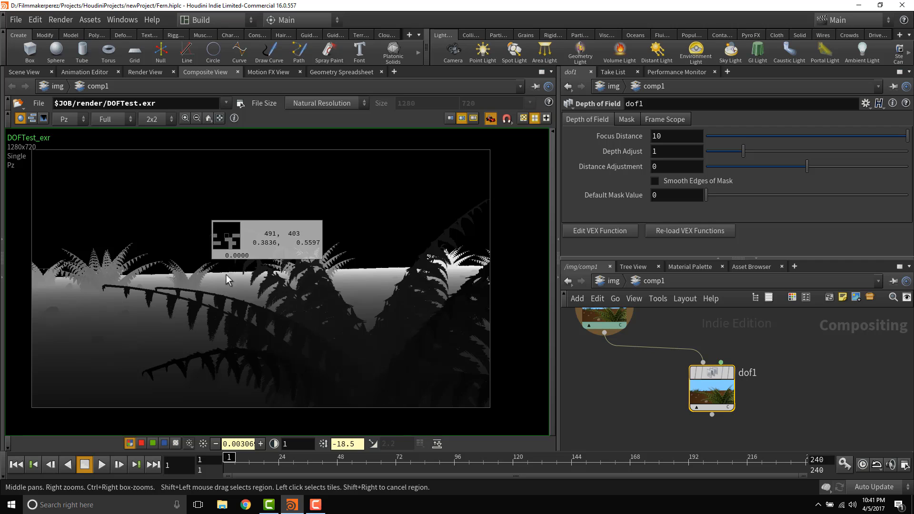
left_click_drag(227, 278, 362, 291)
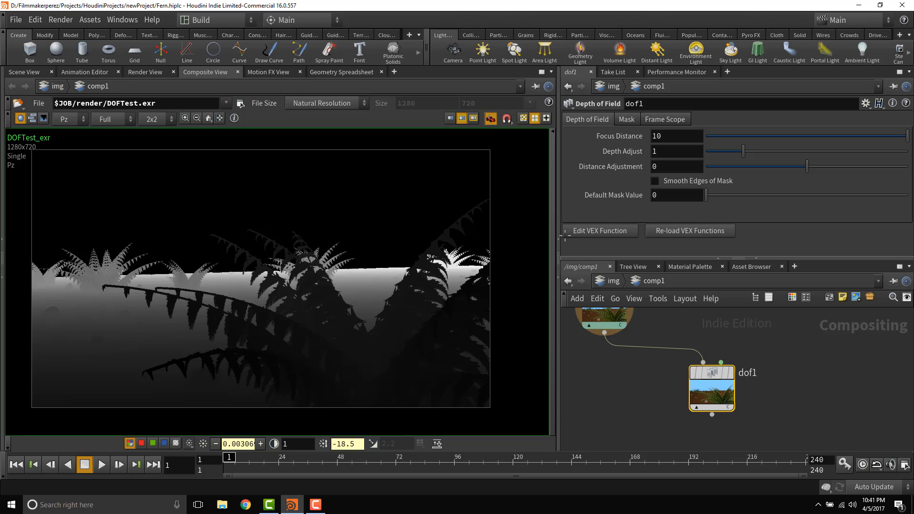
- Set the Depth of Field node's Focus Distance to 45 and return the composite view to the C colour plane
left_click(682, 138)
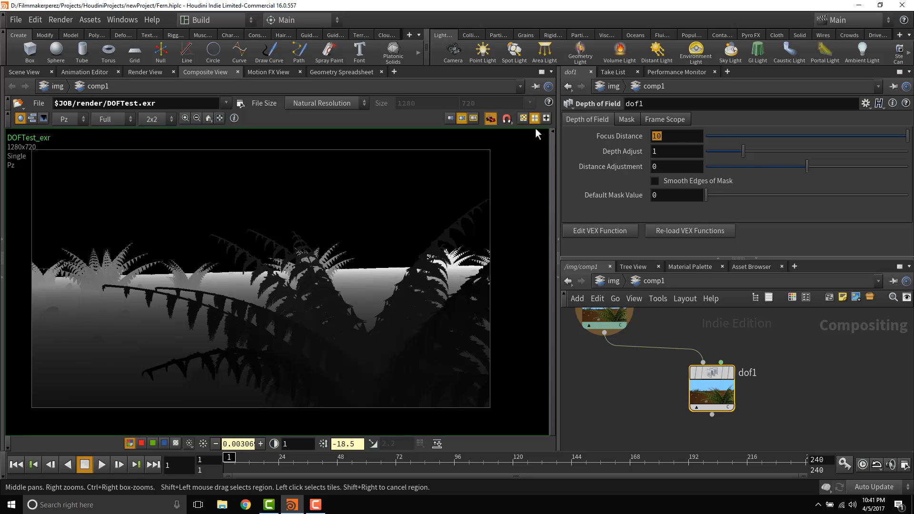
type("45")
key("Tab")
left_click_drag(381, 318, 318, 328)
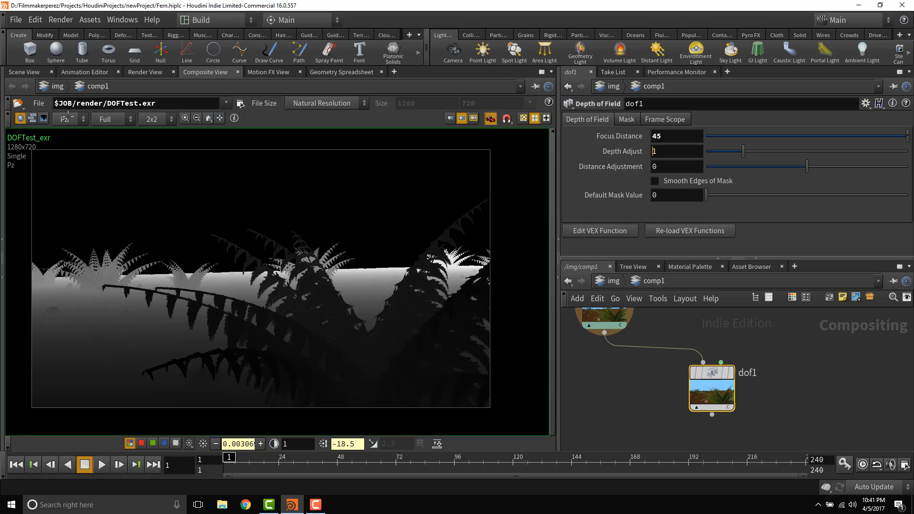
left_click(75, 119)
left_click(70, 131)
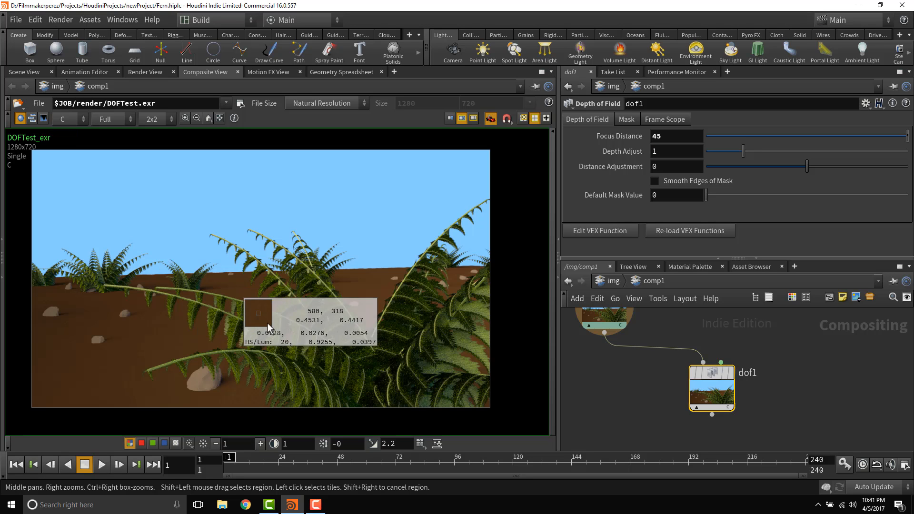
- Add a Defocus node below the DOFTest File node in the compositing network
middle_click_drag(618, 372, 630, 391)
scroll(677, 375, "down", 2)
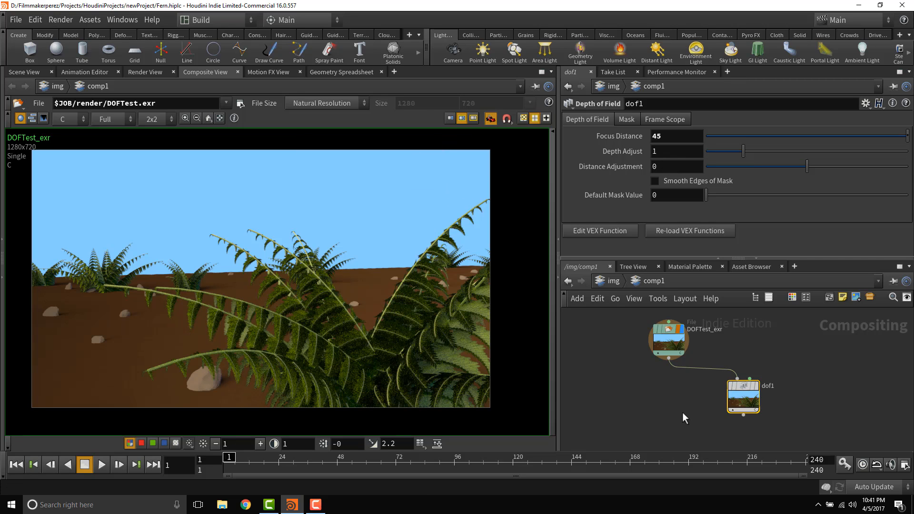
key("Tab")
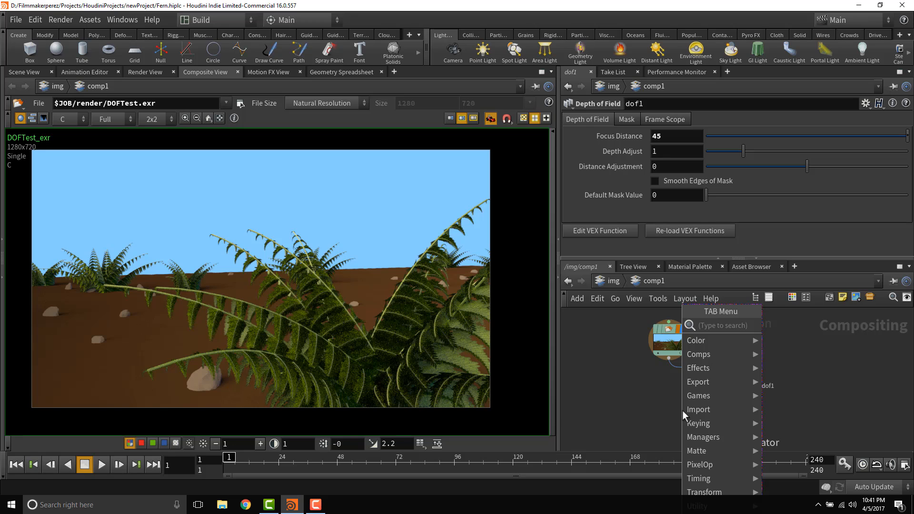
type("e")
key("BackSpace")
type("de")
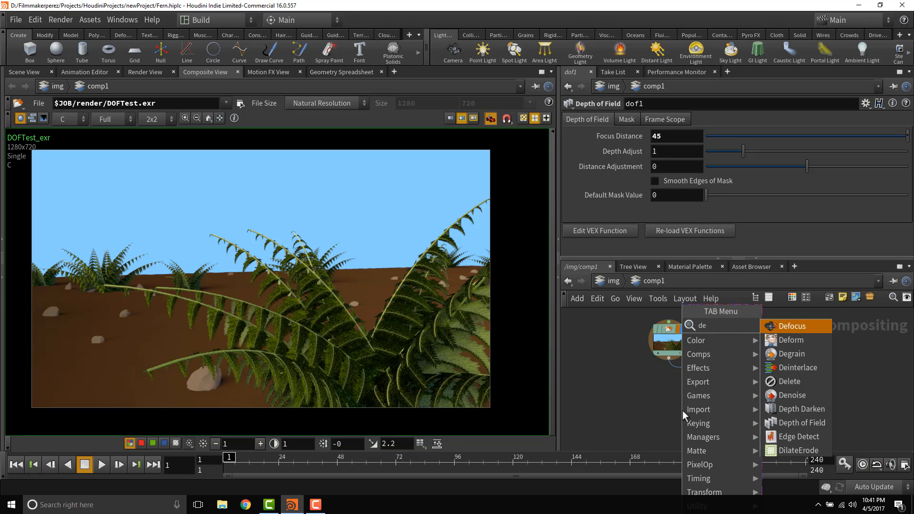
key("Return")
left_click(682, 411)
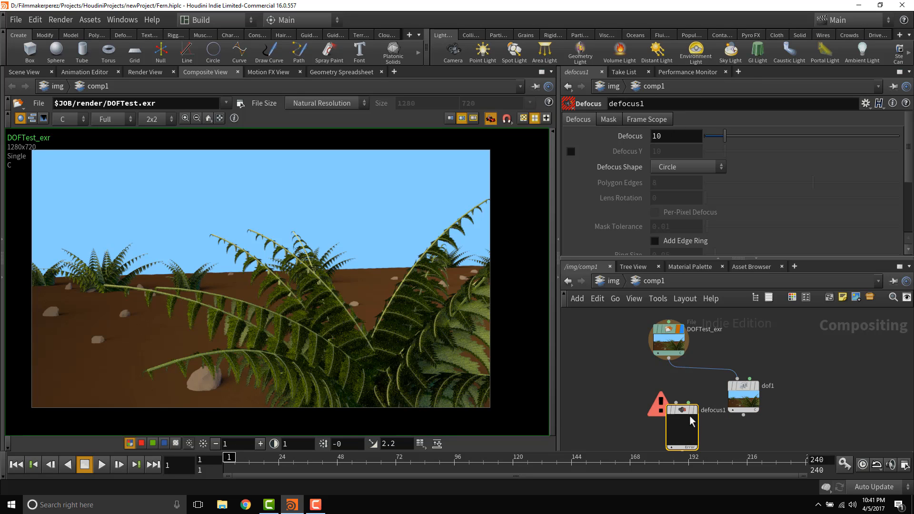
- Connect the Depth of Field node's output to the Defocus node's second input, its mask input
middle_click_drag(764, 399, 739, 347)
scroll(719, 366, "up", 5)
left_click_drag(629, 354, 642, 393)
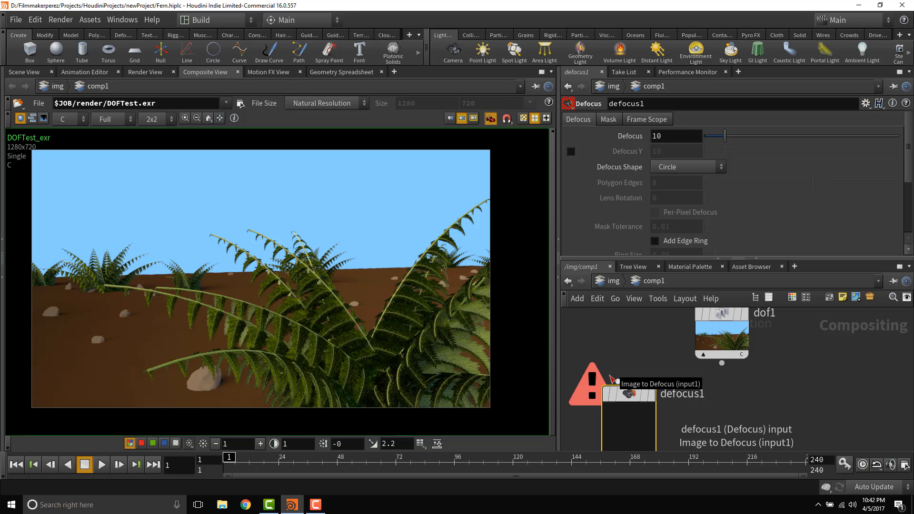
left_click(722, 364)
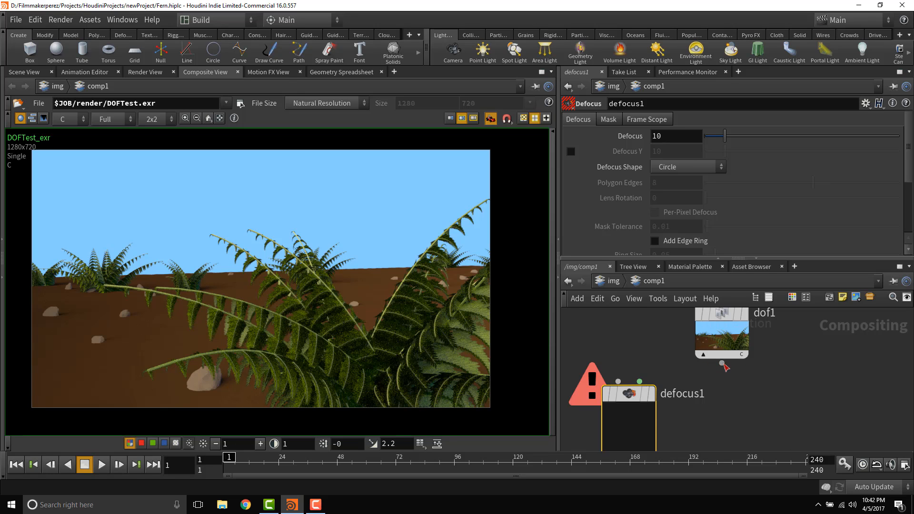
left_click(641, 381)
- Connect the DOFTest File node to the Defocus node's first input and display the defocused image
middle_click_drag(623, 348, 700, 386)
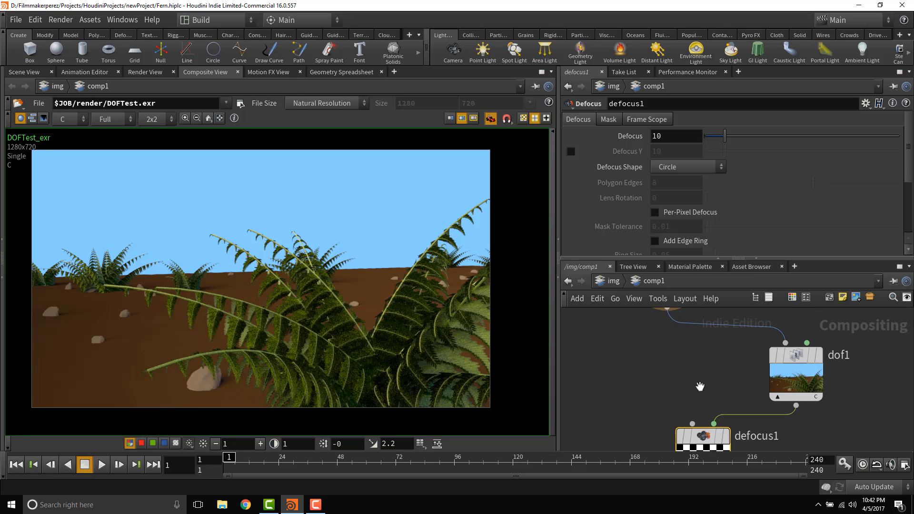
scroll(700, 387, "down", 2)
left_click(677, 332)
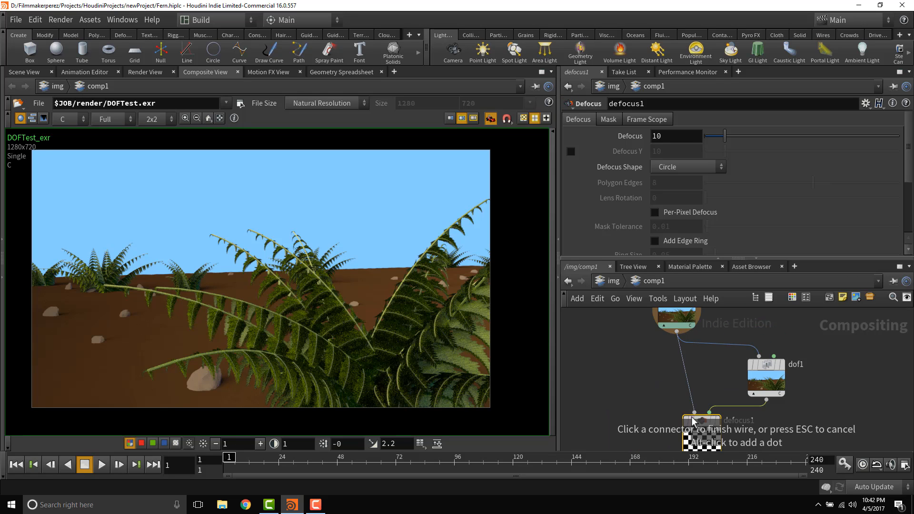
left_click(693, 414)
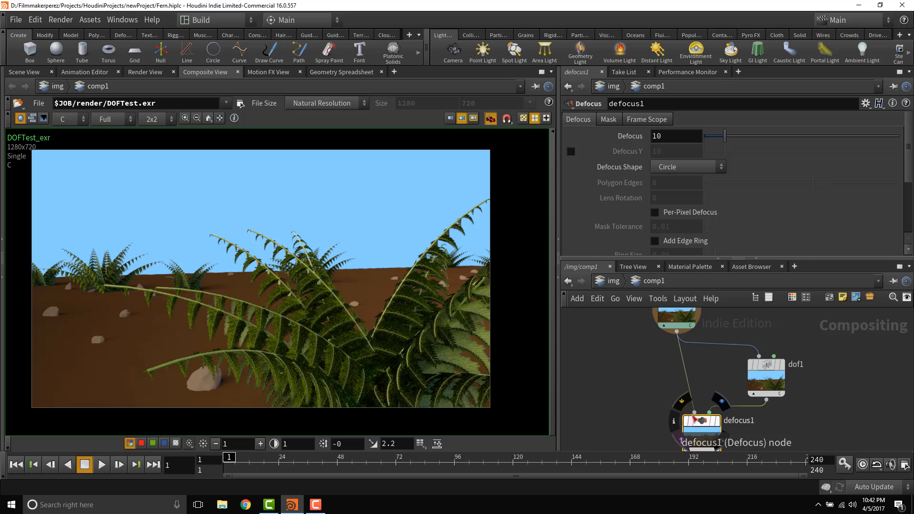
left_click(718, 420)
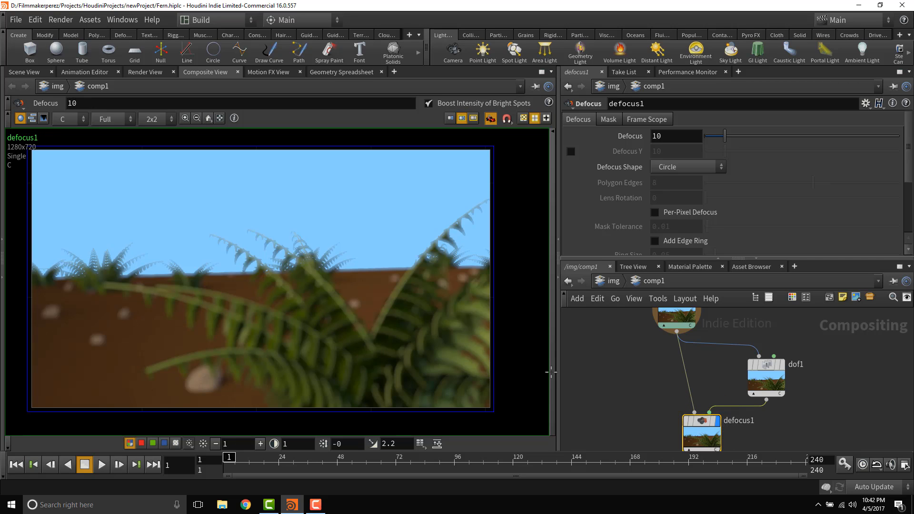
left_click_drag(376, 259, 296, 201)
- Review the Defocus node's mask settings, and display the Depth of Field node's output for comparison
left_click(609, 119)
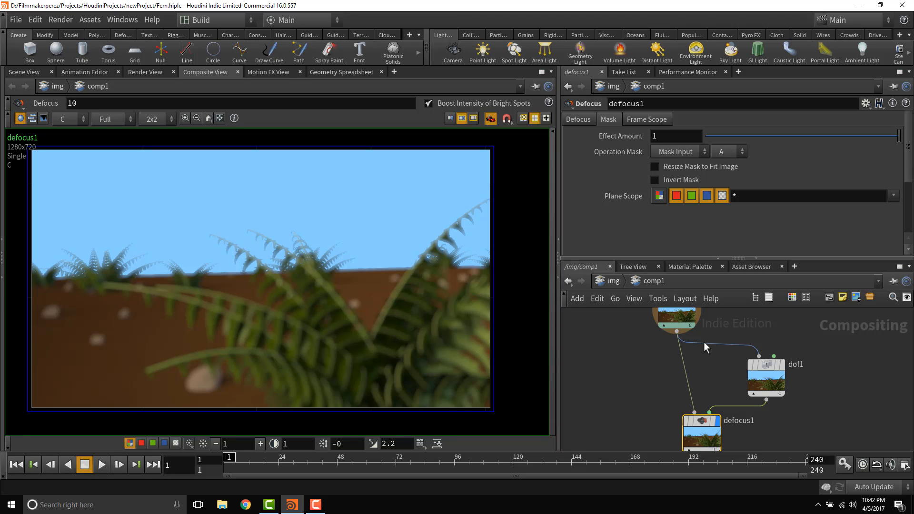
mouse_move(769, 373)
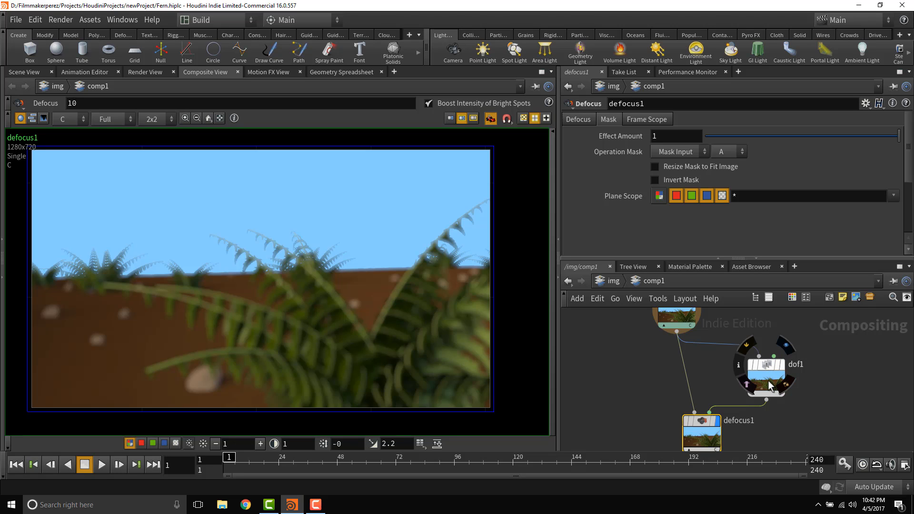
left_click(771, 385)
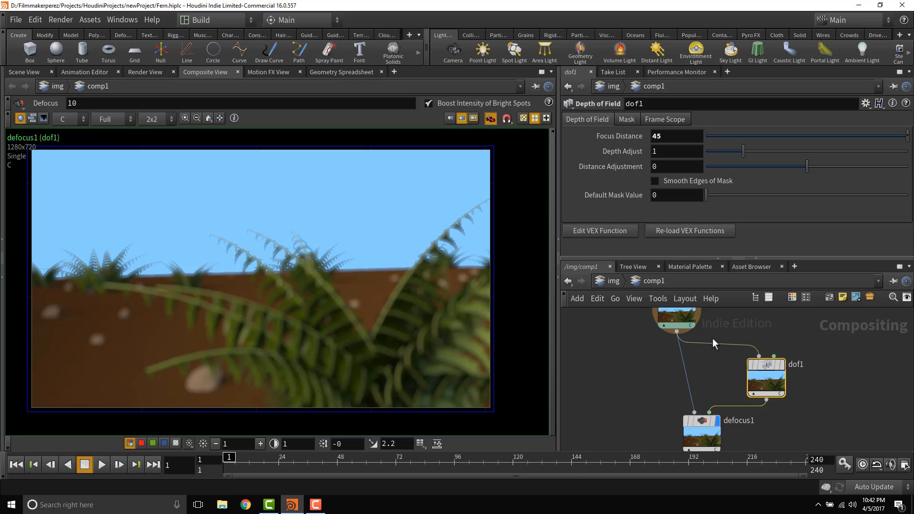
mouse_move(765, 381)
key("r")
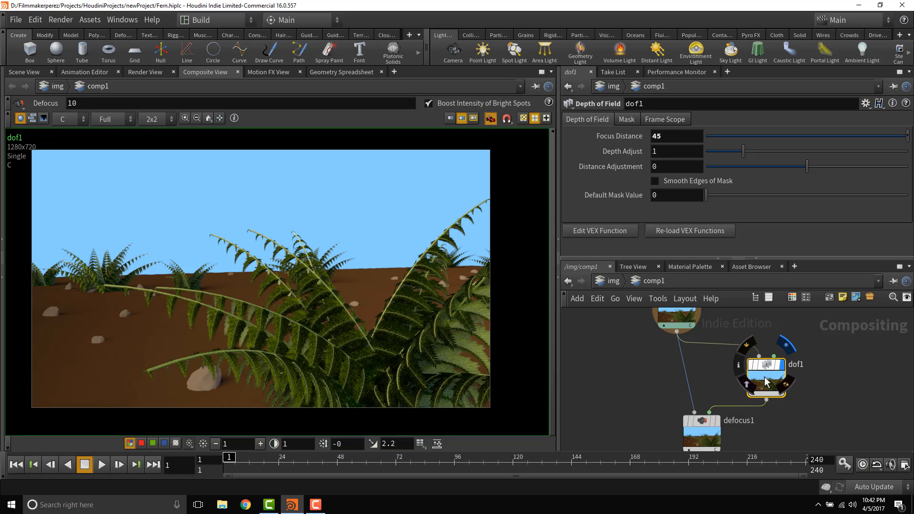
left_click_drag(522, 334, 481, 243)
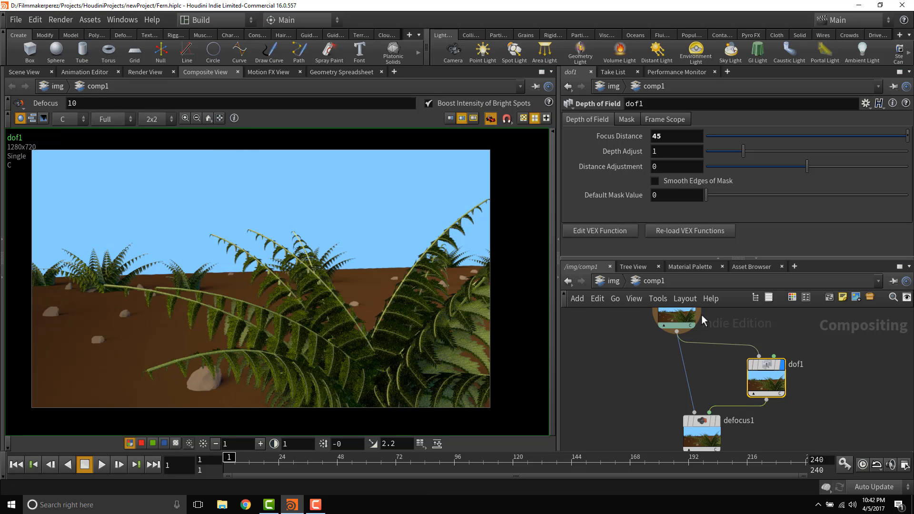
- Display the DOFTest File node's image and check which planes it offers
left_click(684, 313)
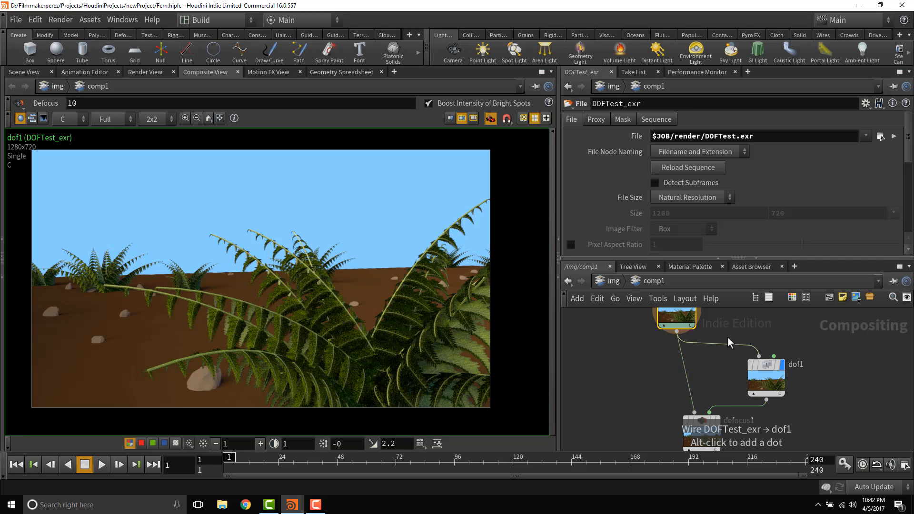
middle_click_drag(727, 339, 737, 389)
left_click(706, 351)
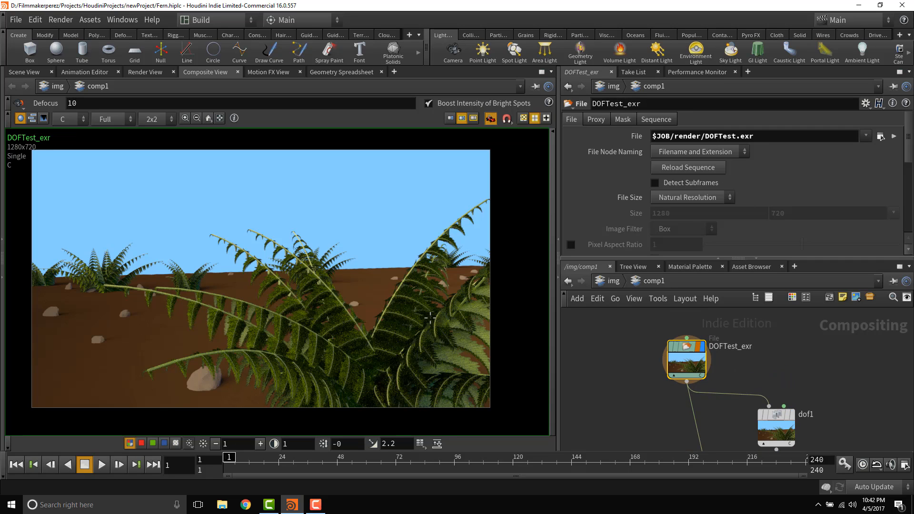
left_click(66, 120)
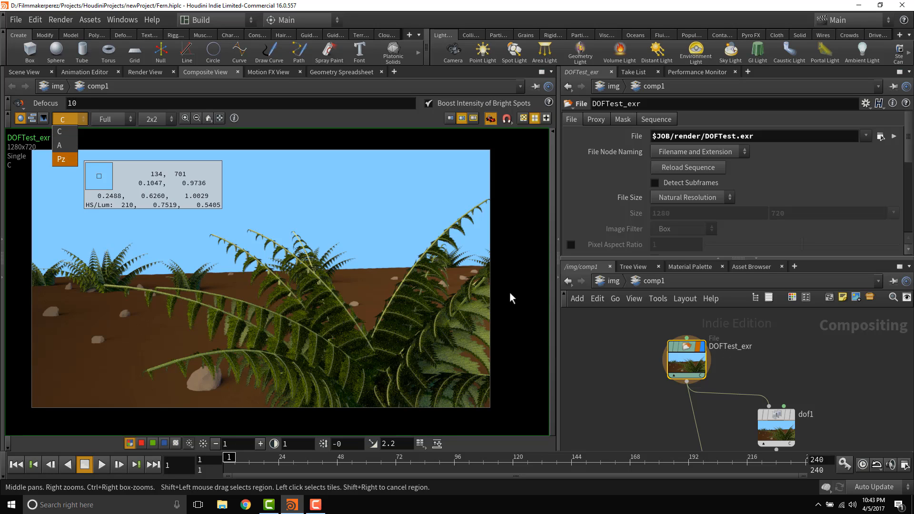
- Display the Depth of Field node's output and check which planes it offers, including the M mask plane
left_click(791, 420)
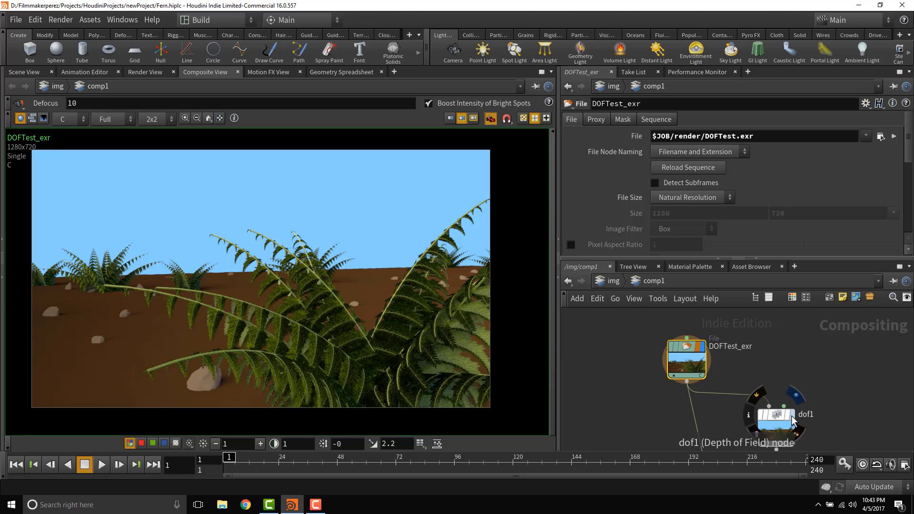
middle_click_drag(857, 413, 805, 361)
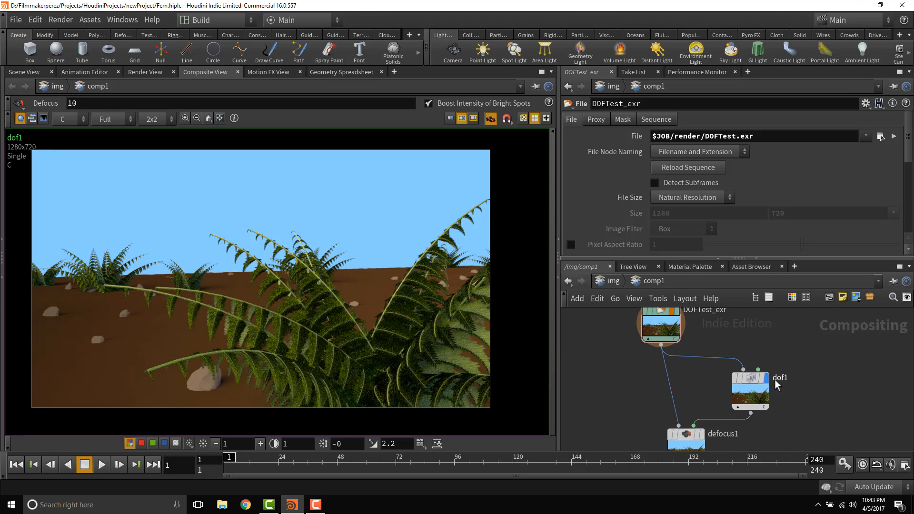
left_click(748, 397)
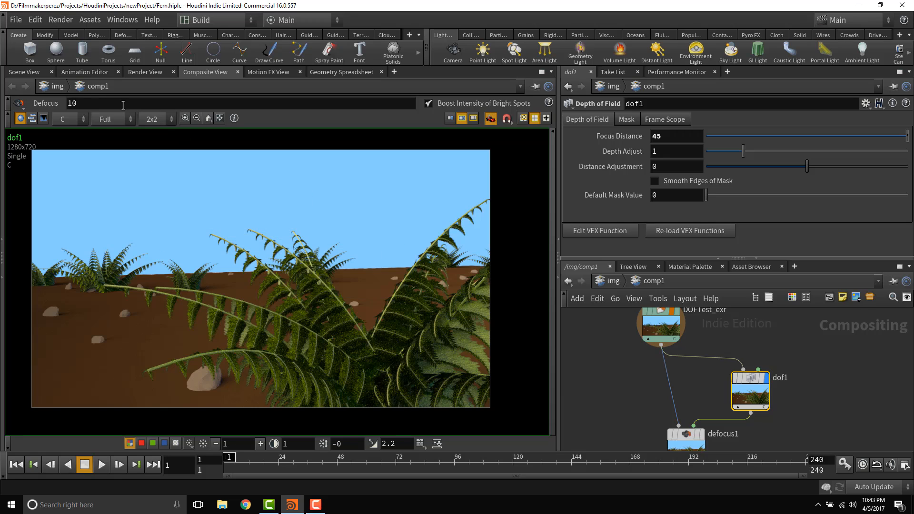
left_click(71, 119)
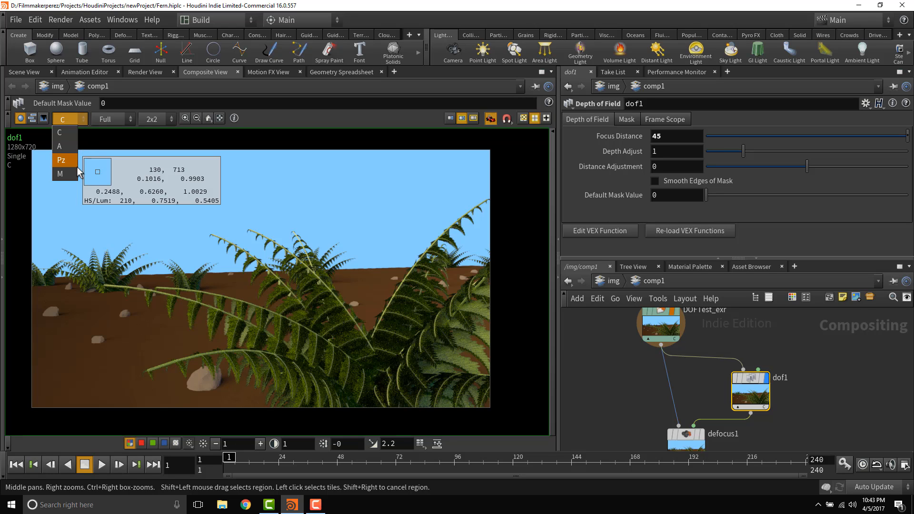
left_click(752, 393)
left_click_drag(750, 394, 750, 386)
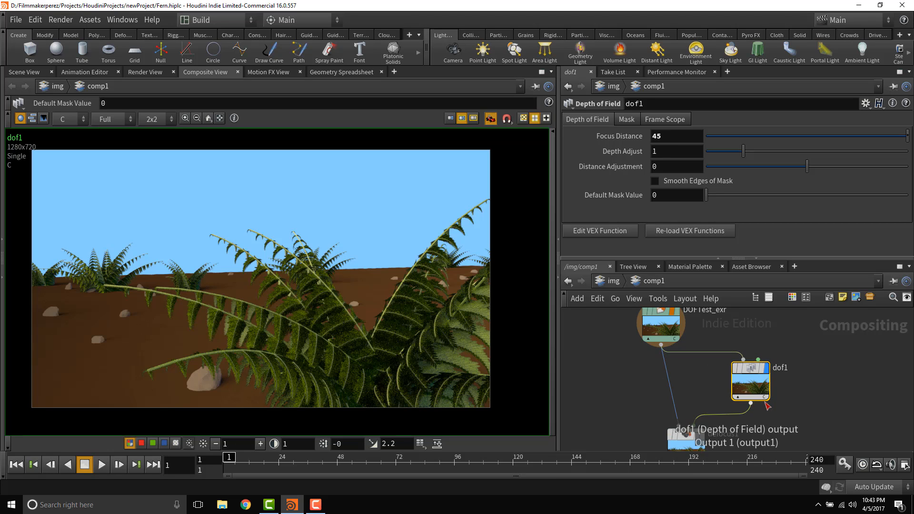
middle_click_drag(791, 400, 800, 374)
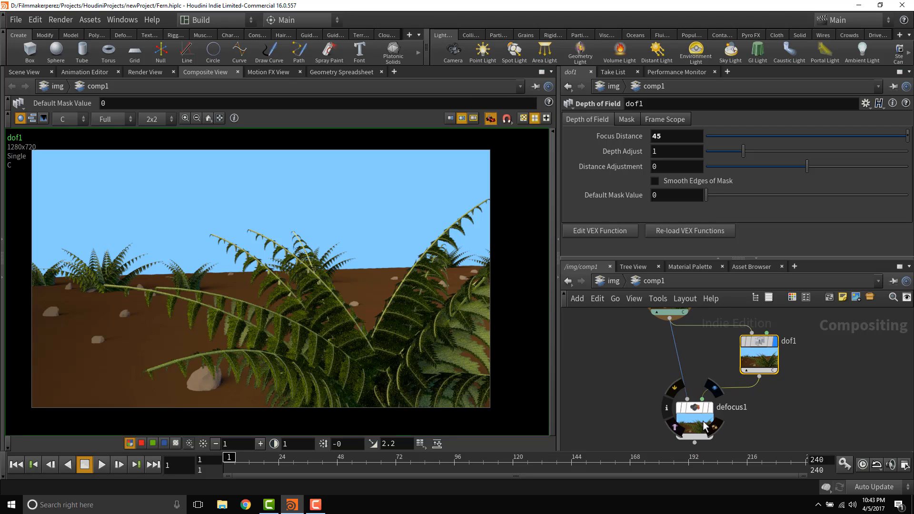
- Display the Defocus node, set its Operation Mask plane to M and show its main defocus parameters
left_click(714, 388)
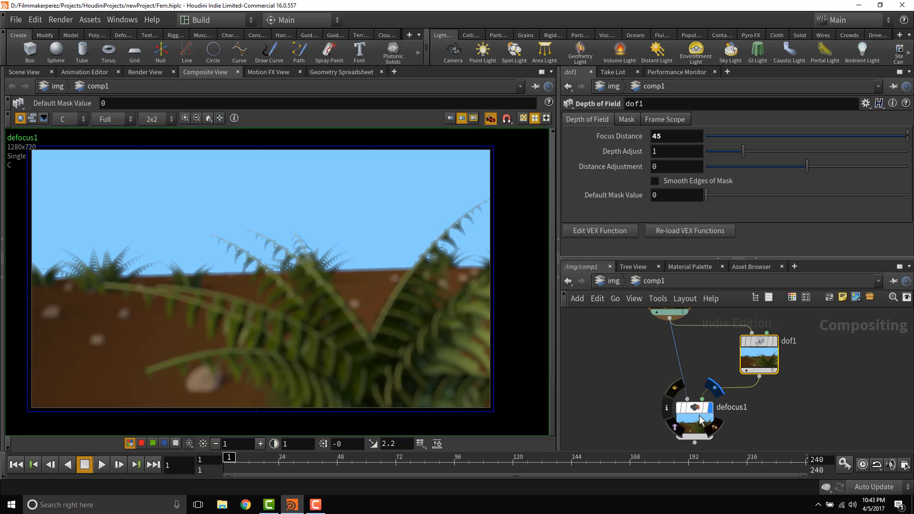
left_click(694, 417)
left_click(740, 151)
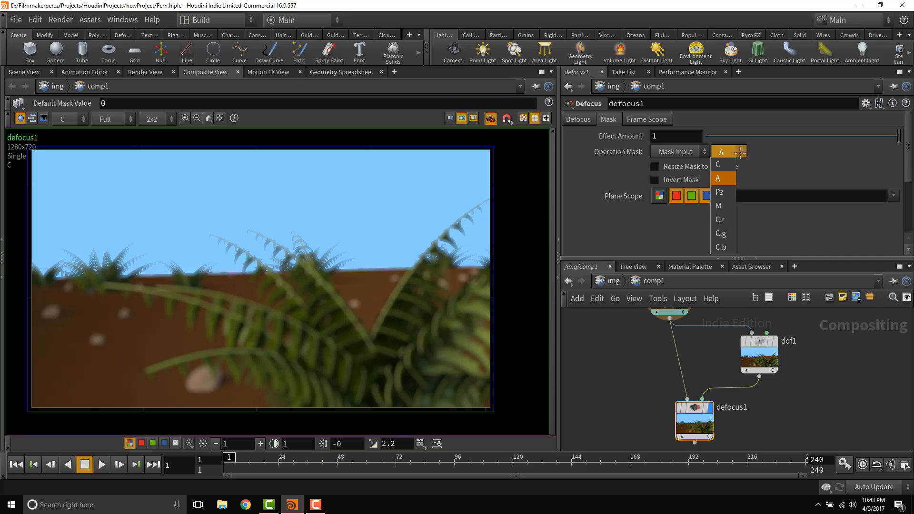
left_click(717, 206)
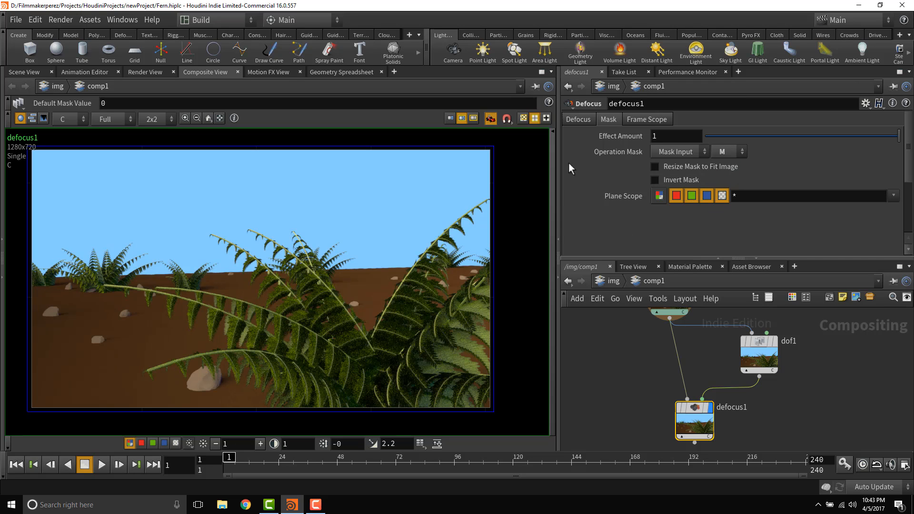
left_click(578, 120)
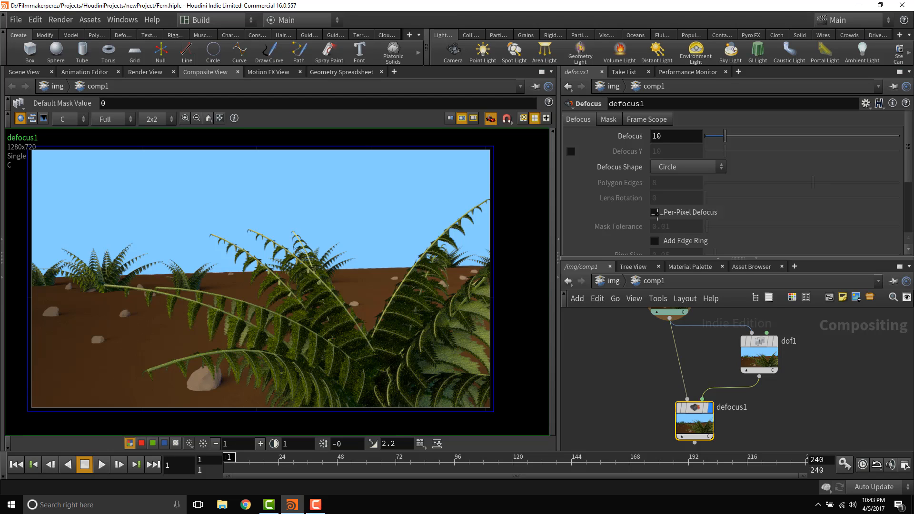
- Enable Per-Pixel Defocus on the Defocus node and raise its Defocus amount to 100
left_click(604, 120)
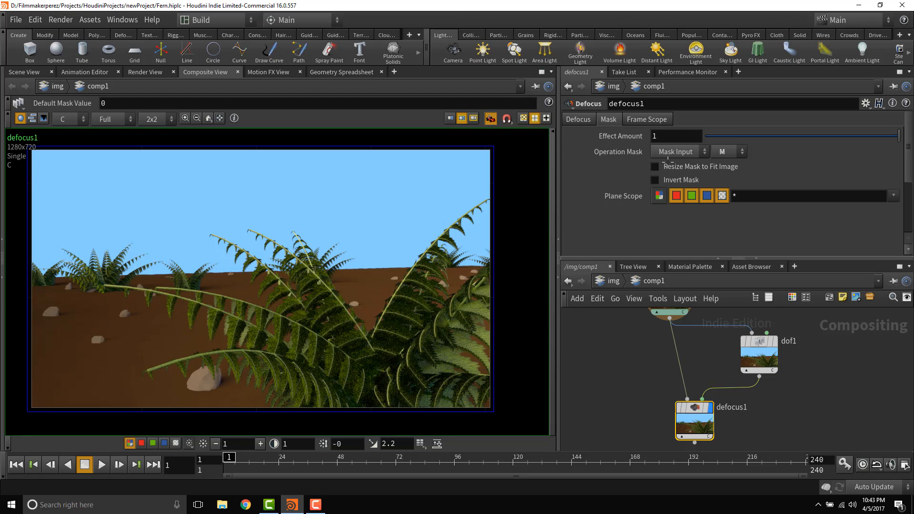
left_click(578, 120)
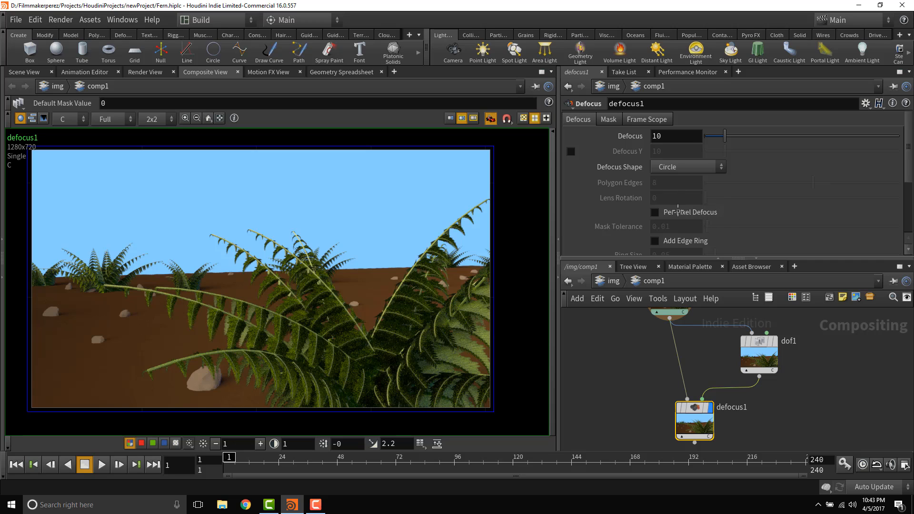
left_click(655, 212)
left_click_drag(381, 293, 417, 347)
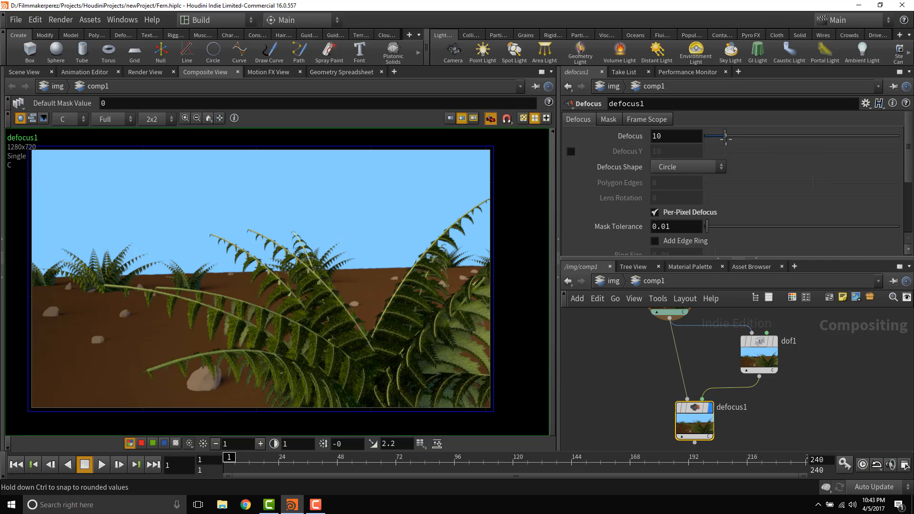
left_click_drag(724, 137, 913, 137)
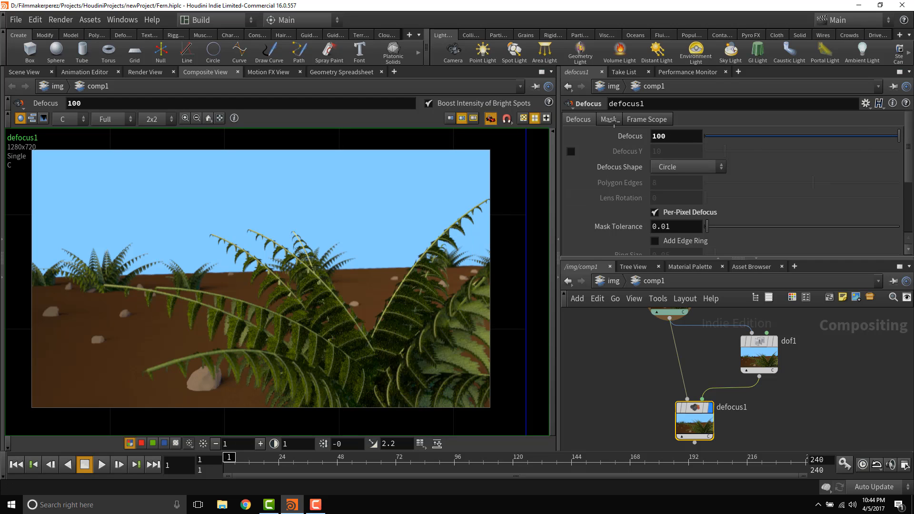
- Set the Depth of Field node's Depth Adjust to 2.23, checking the blur on the foreground ferns
left_click(757, 355)
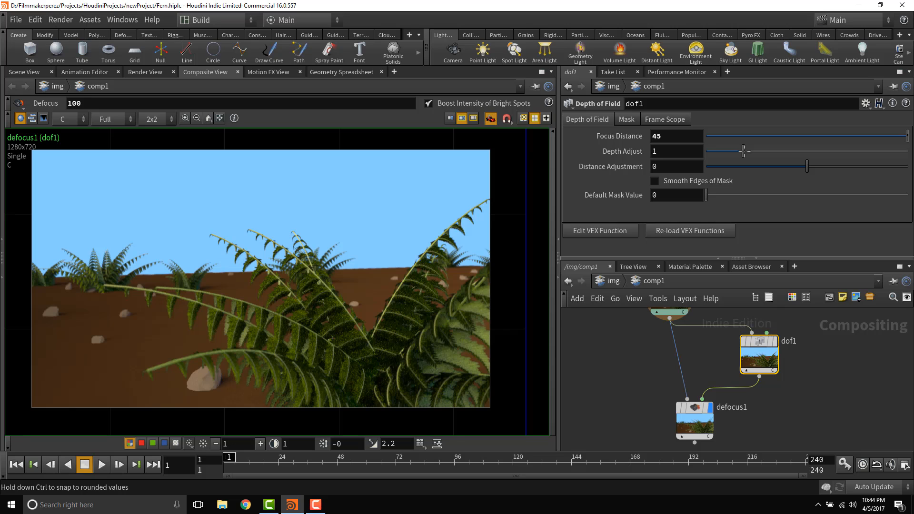
left_click_drag(755, 151, 796, 152)
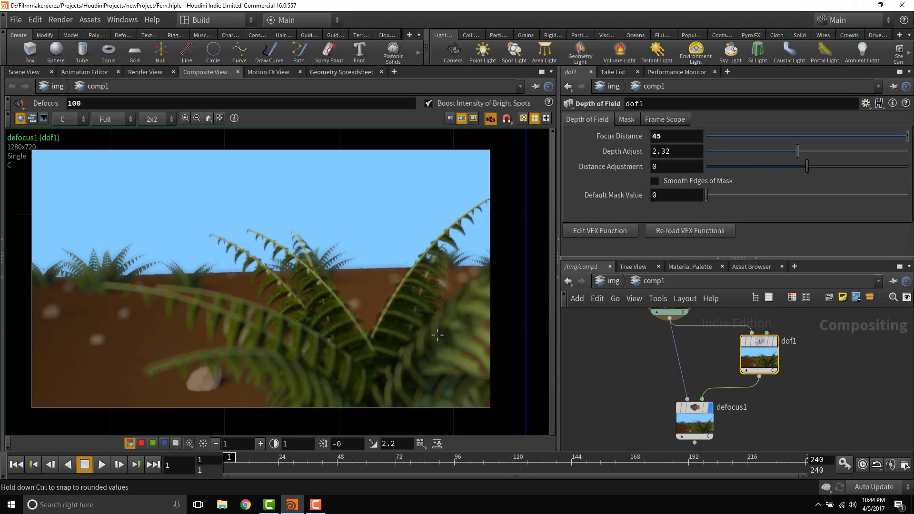
left_click_drag(437, 335, 299, 352)
left_click_drag(813, 152, 780, 152)
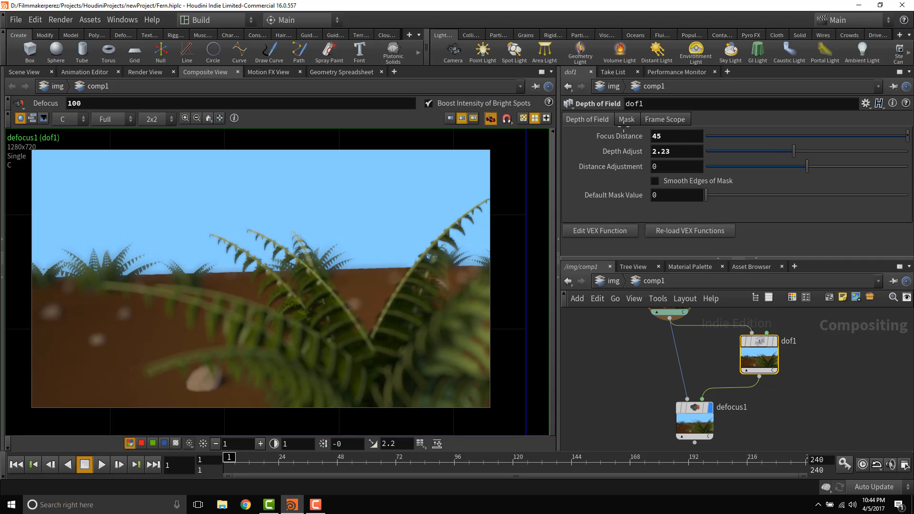
- Lower the Defocus node's Defocus amount to 56.8 and move the node closer to the DOFTest File node
left_click(707, 417)
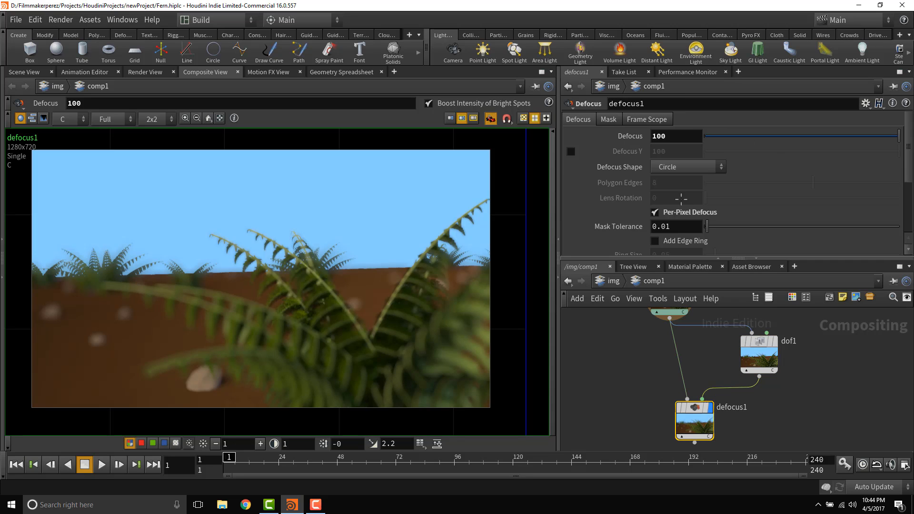
left_click_drag(888, 135, 815, 136)
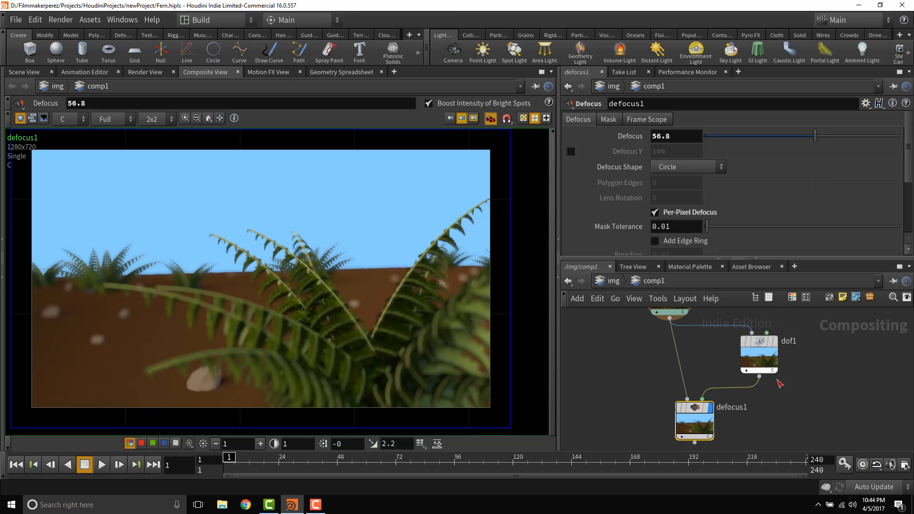
middle_click_drag(800, 366, 810, 398)
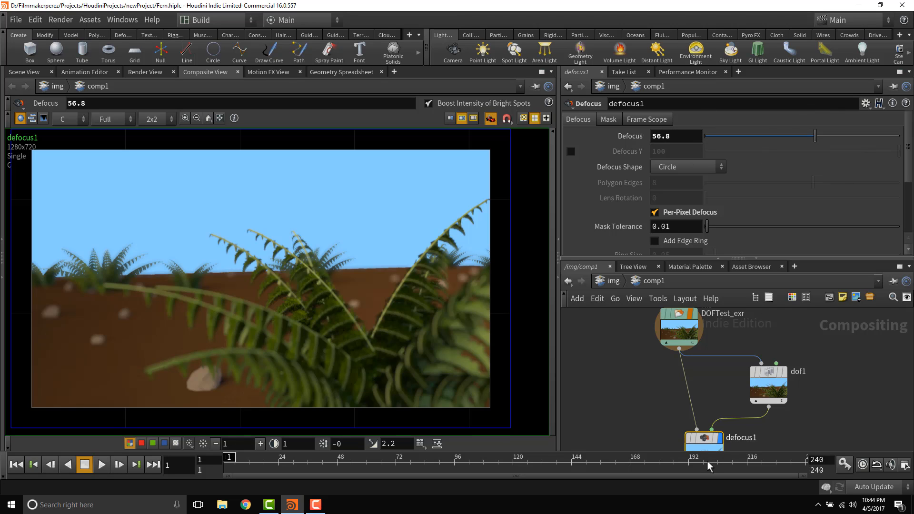
left_click_drag(700, 443, 694, 415)
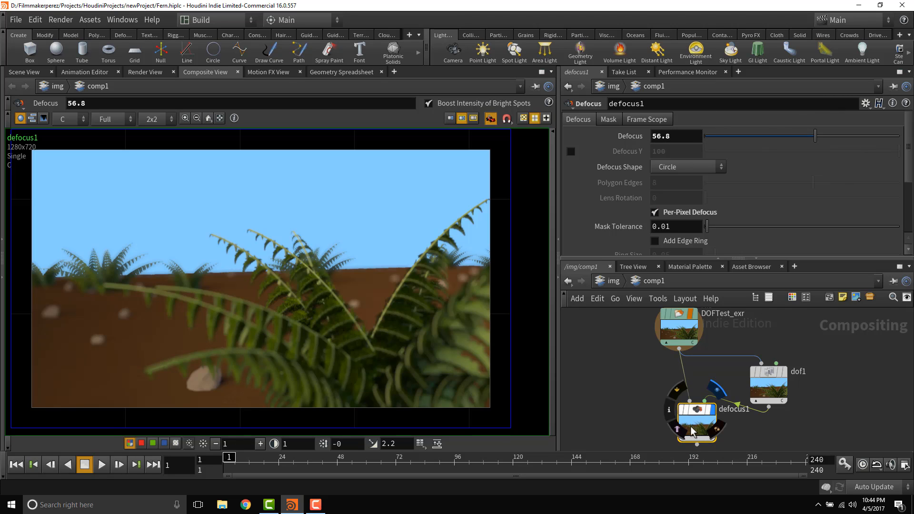
- Select the Depth of Field node, examine the blurred fern areas and available planes, and display this node's output
left_click(777, 394)
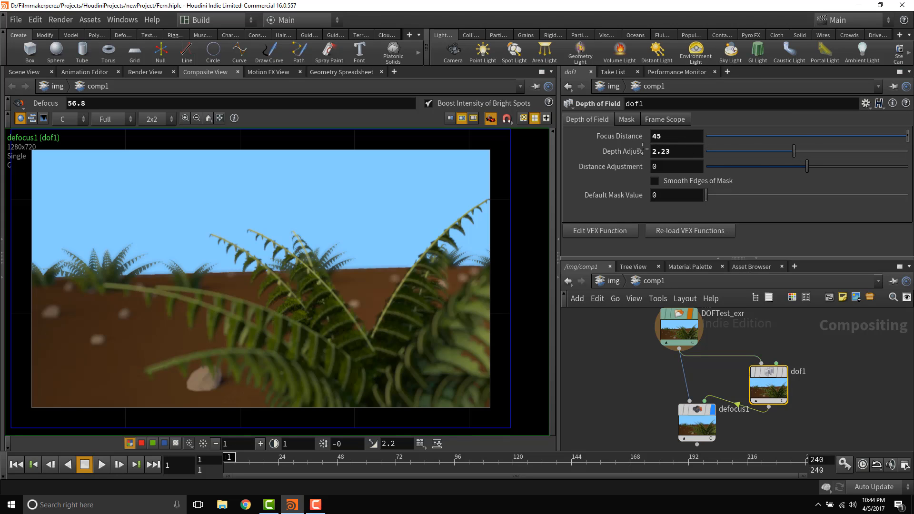
left_click_drag(490, 198, 443, 344)
left_click_drag(486, 315, 460, 262)
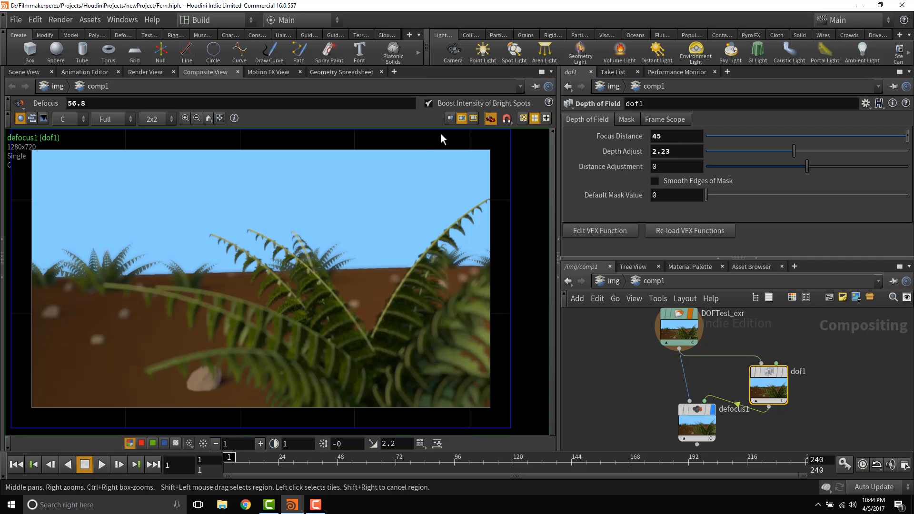
left_click_drag(148, 162, 148, 162)
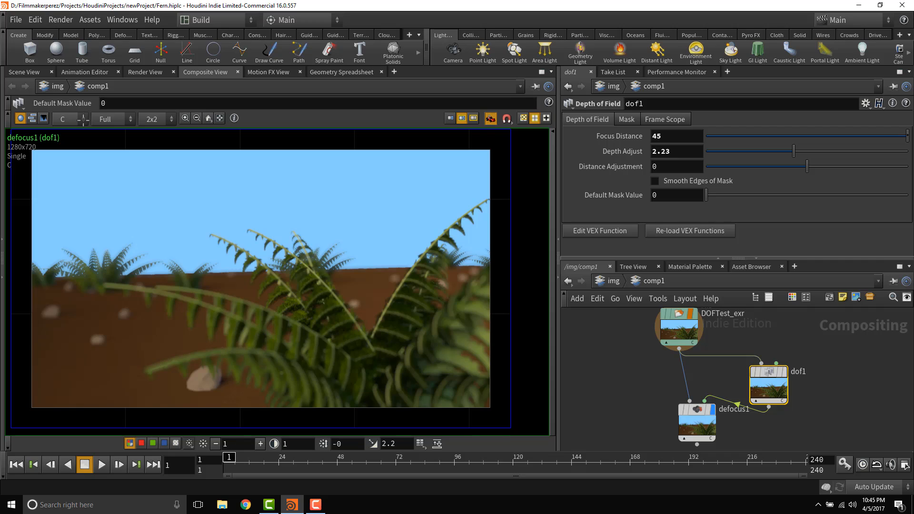
left_click(83, 119)
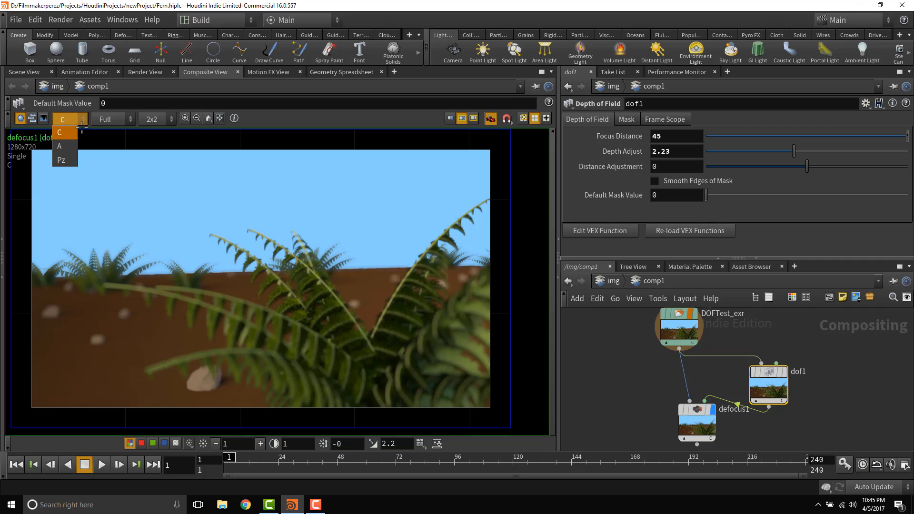
left_click(788, 371)
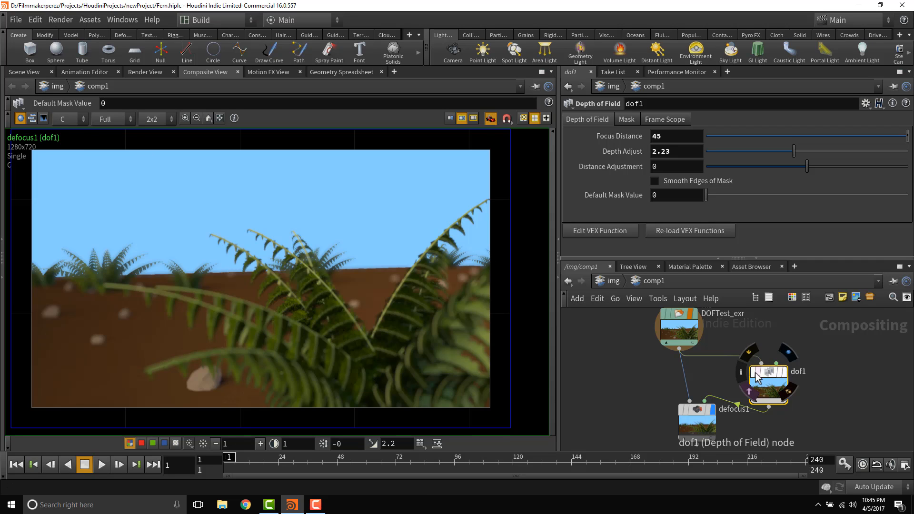
left_click(784, 376)
- View the Pz plane, sample its depth values, adapt the display range to show the depth gradient, and return to the C plane
left_click(79, 119)
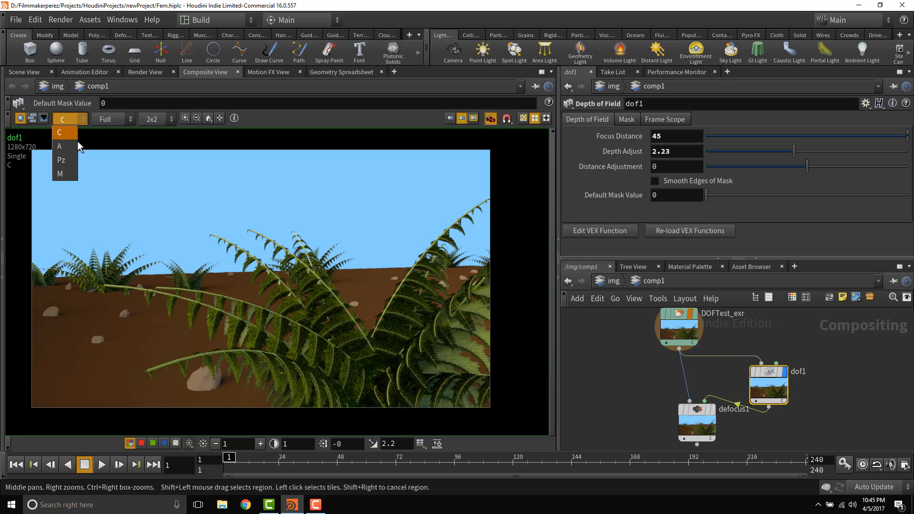
left_click(67, 160)
left_click_drag(91, 175, 290, 326)
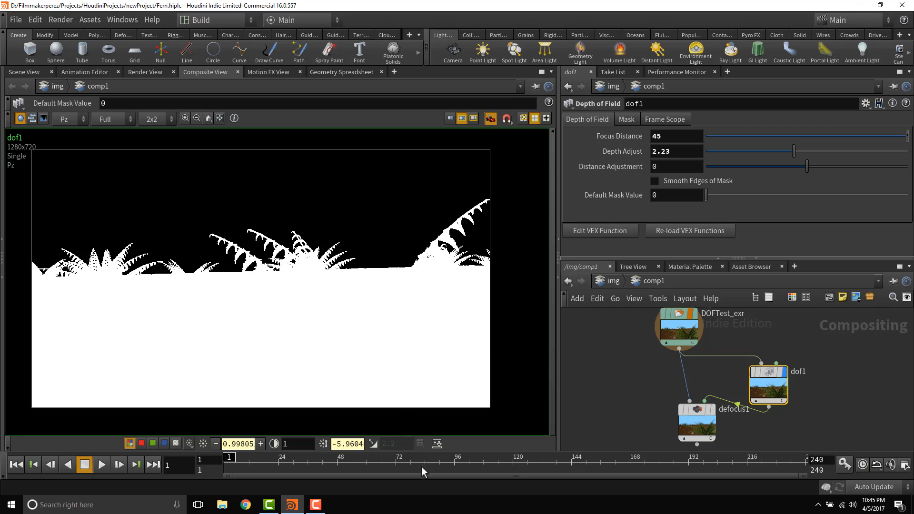
left_click(437, 444)
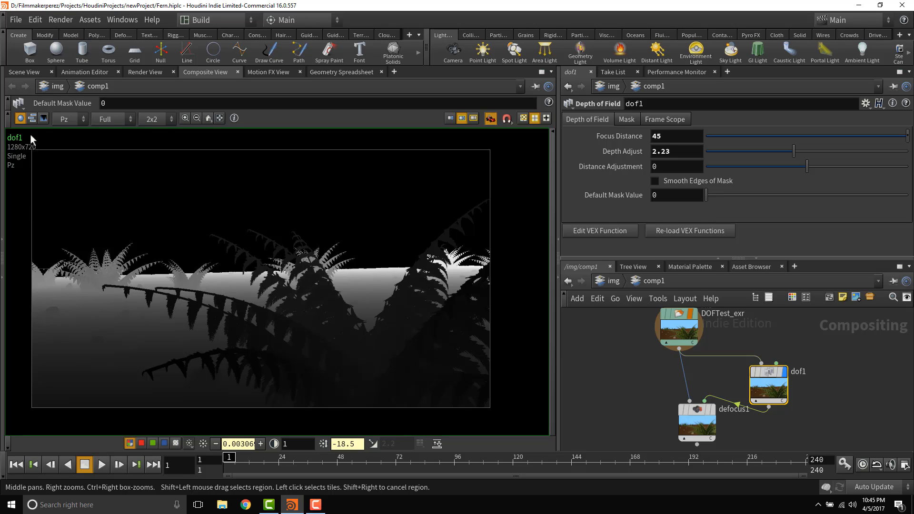
left_click(81, 119)
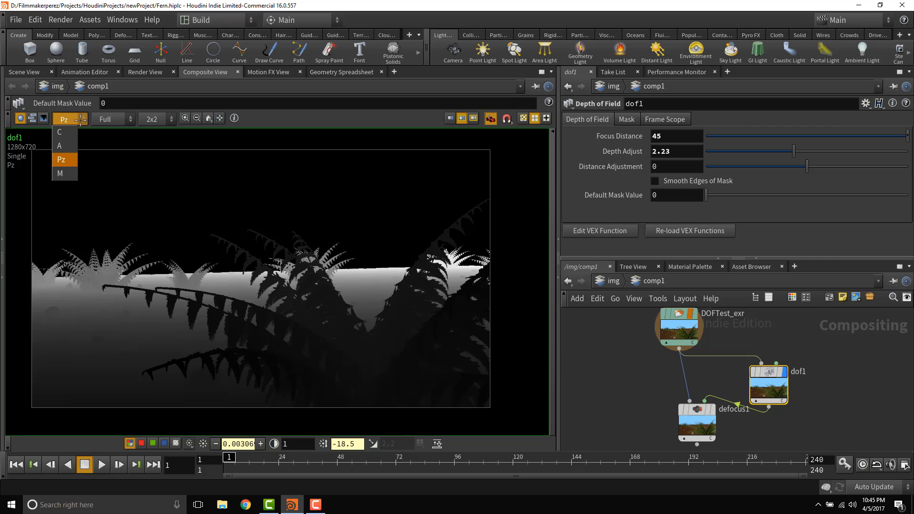
left_click(60, 132)
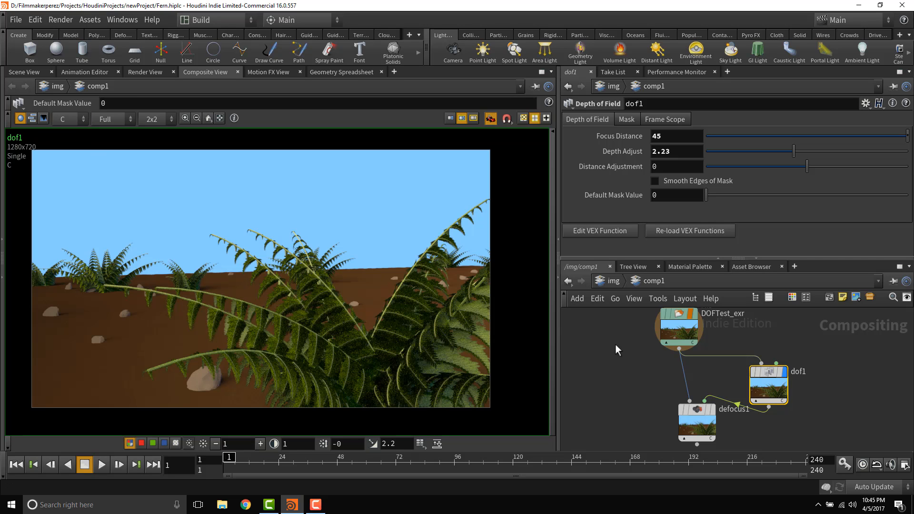
- Display the Defocus node's output and set the Depth of Field node's Focus Distance to 33
left_click(675, 135)
type("30")
left_click(713, 409)
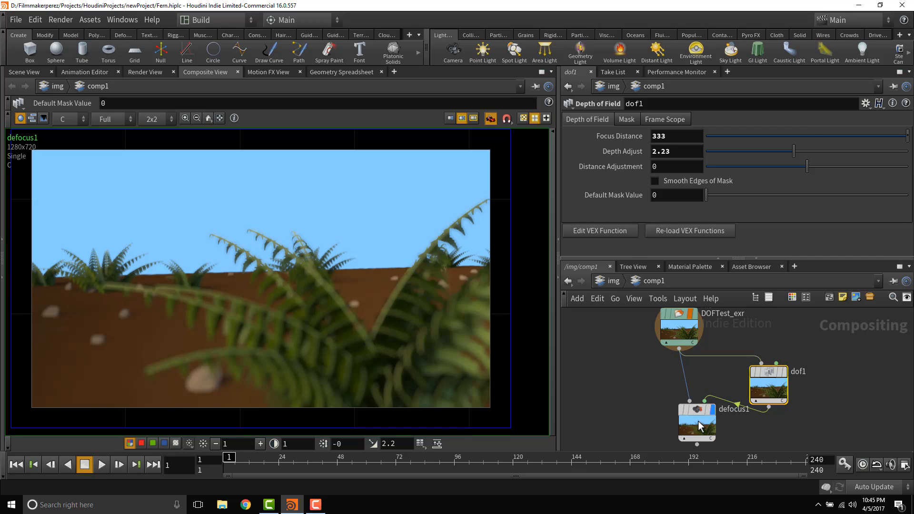
left_click(698, 421)
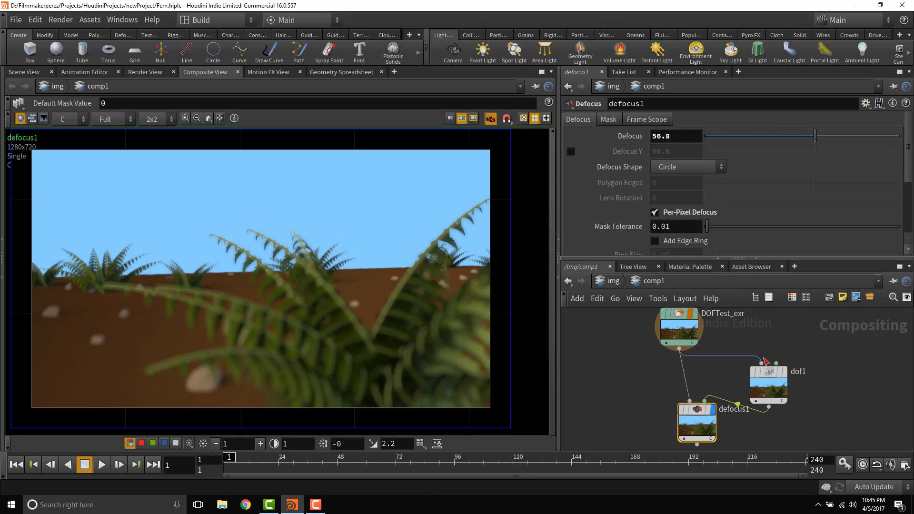
left_click(764, 384)
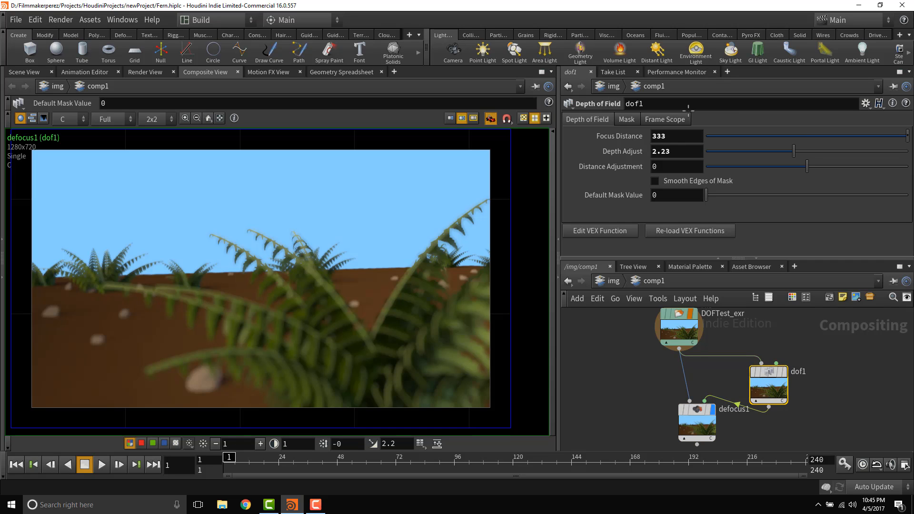
left_click(689, 139)
type("33")
key("Return")
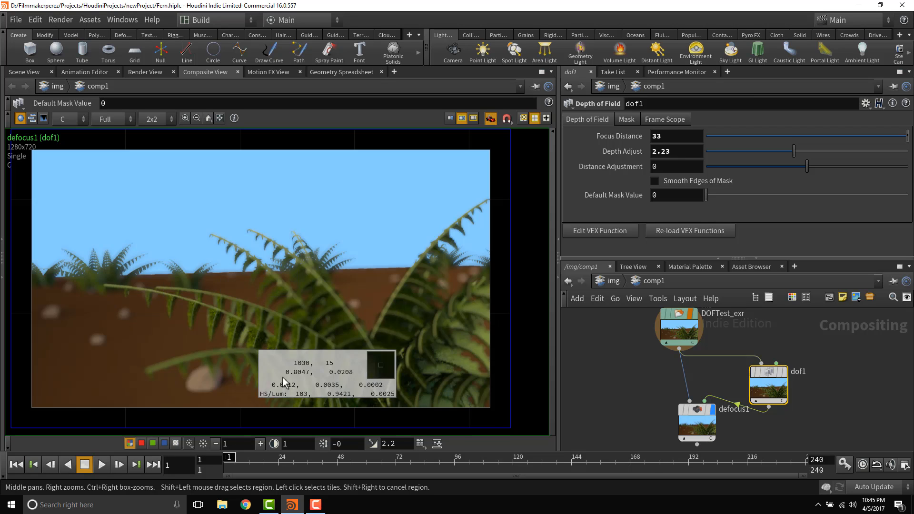
- Reduce the Defocus node's Defocus amount to 47.4 and the Depth of Field node's Depth Adjust to 1.77, checking the resulting blur
left_click(710, 426)
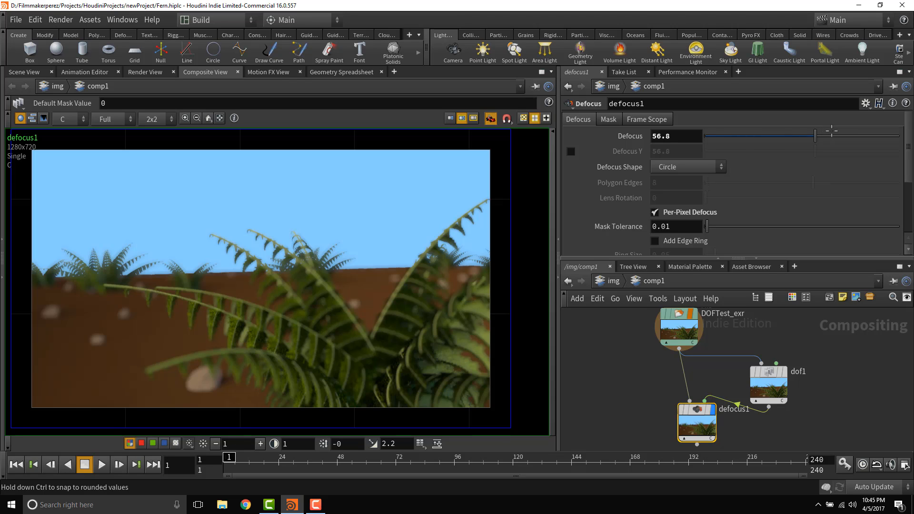
left_click_drag(816, 135, 797, 136)
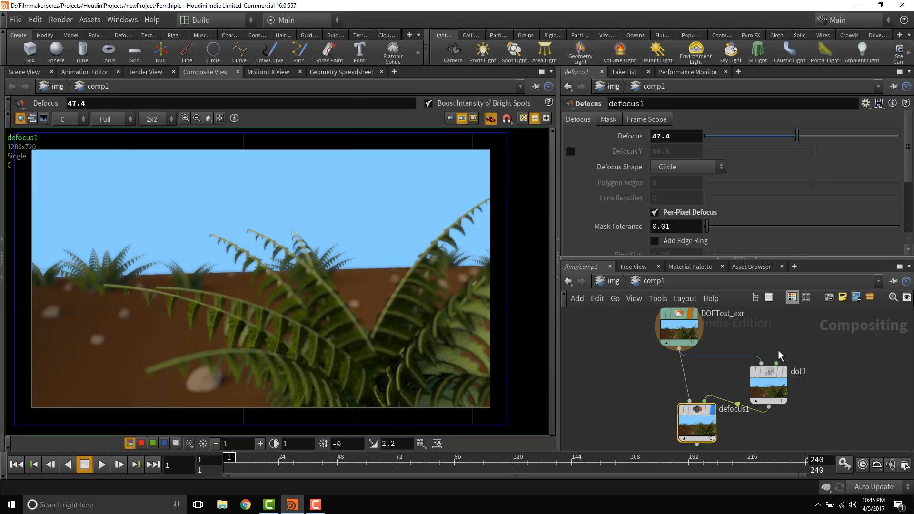
left_click(761, 385)
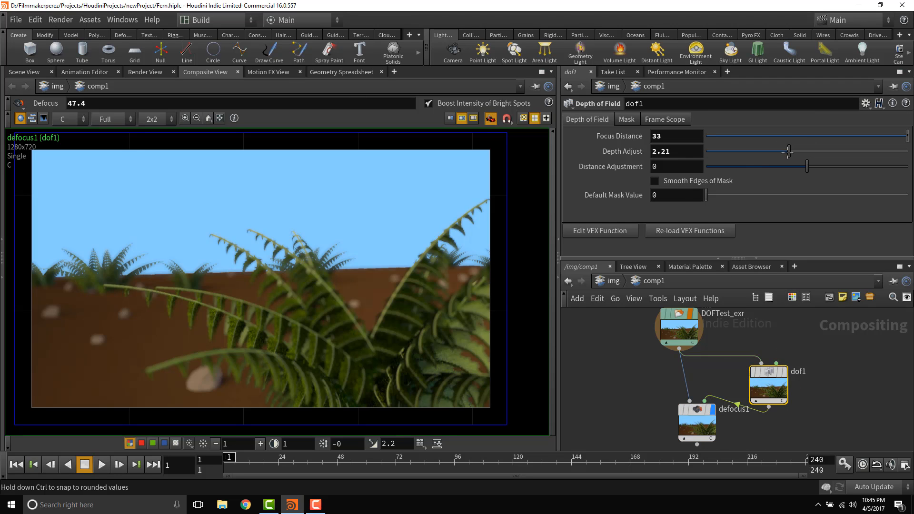
left_click_drag(787, 151, 776, 156)
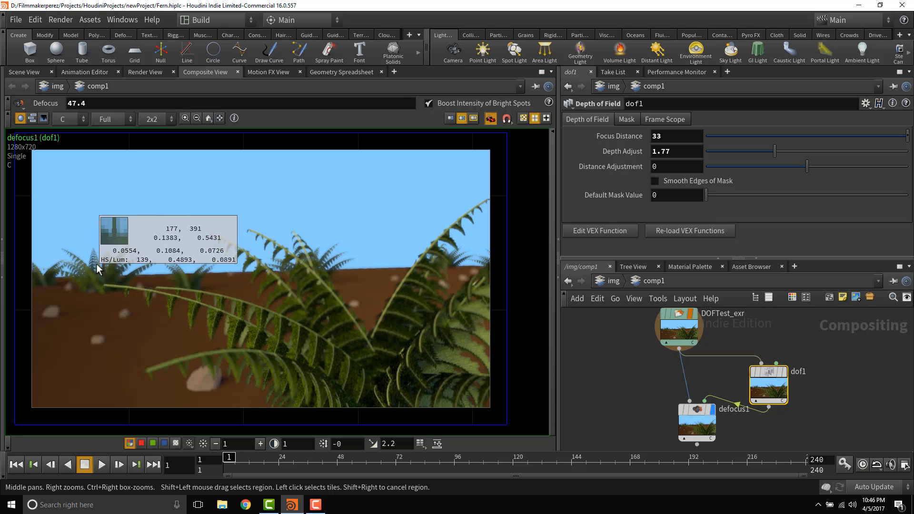
left_click_drag(95, 269, 343, 405)
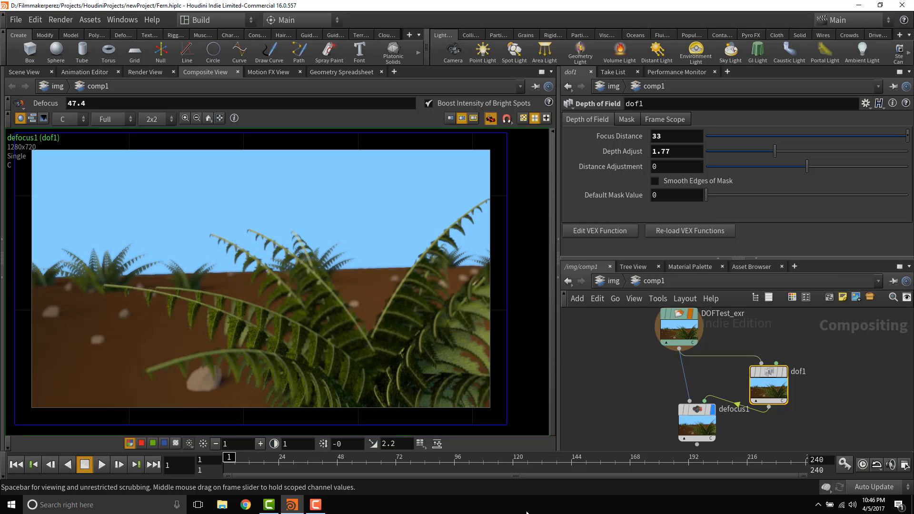
left_click(446, 406)
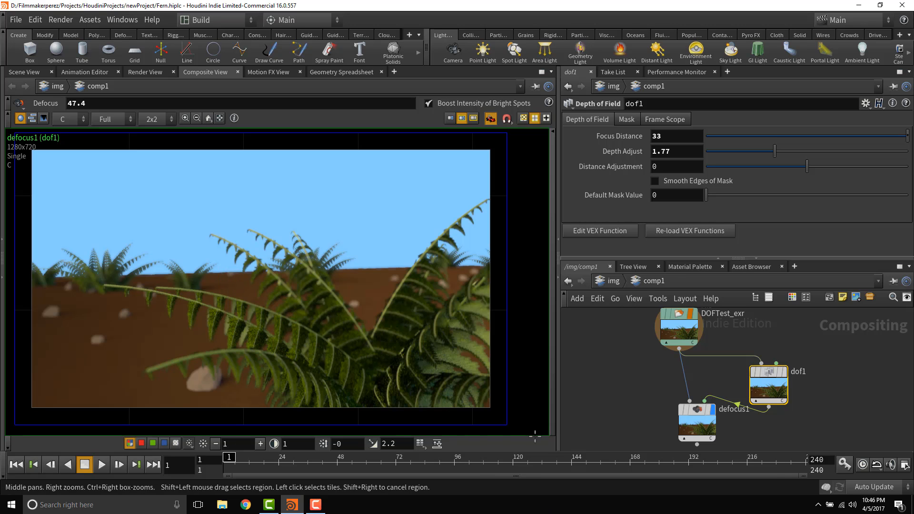